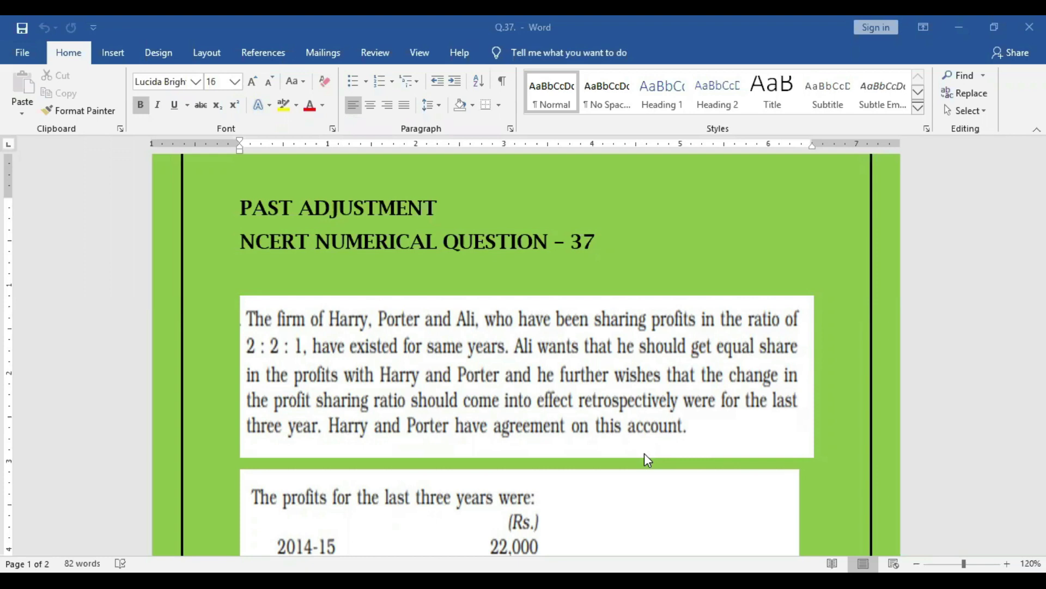
Type the missing ')' after 'PROFIT (DR' in the table's first row label.
{"action": "scroll", "coordinate": [637, 396], "scroll_direction": "down", "scroll_amount": 3}
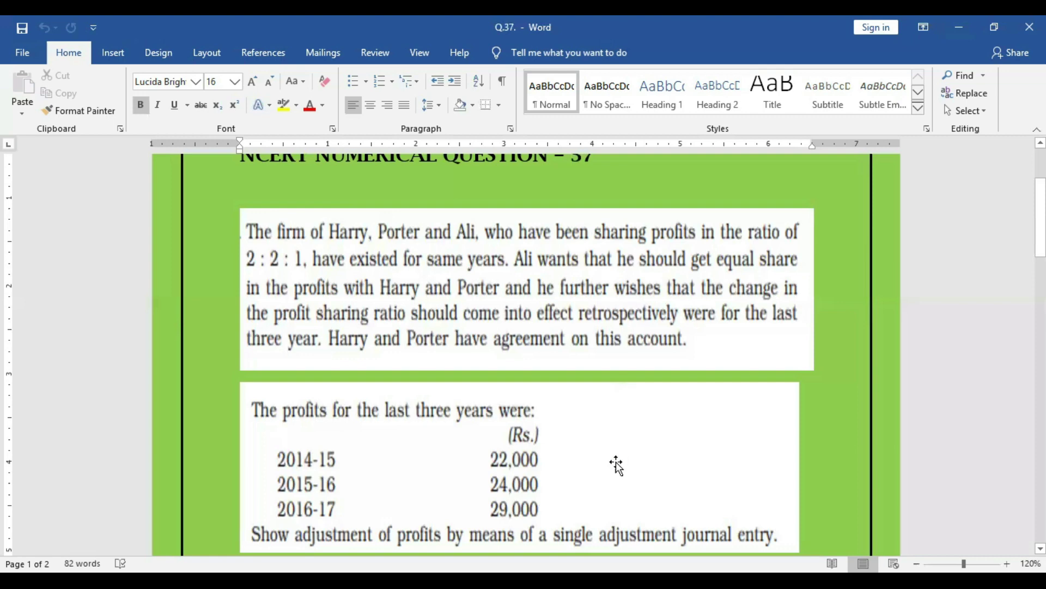
{"action": "scroll", "coordinate": [617, 464], "scroll_direction": "down", "scroll_amount": 3}
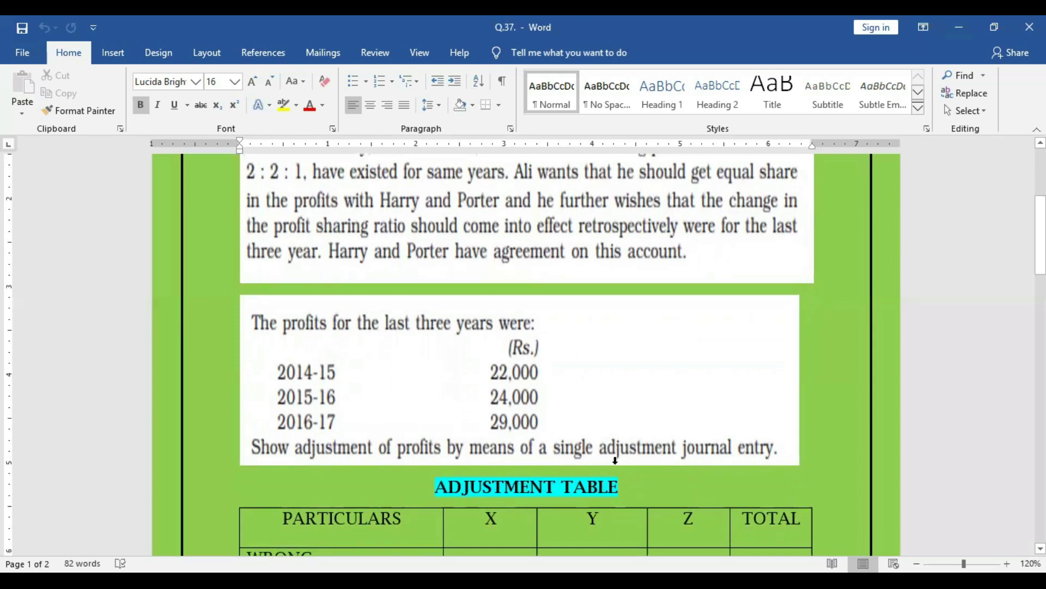
{"action": "scroll", "coordinate": [615, 464], "scroll_direction": "down", "scroll_amount": 3}
{"action": "scroll", "coordinate": [617, 464], "scroll_direction": "down", "scroll_amount": 3}
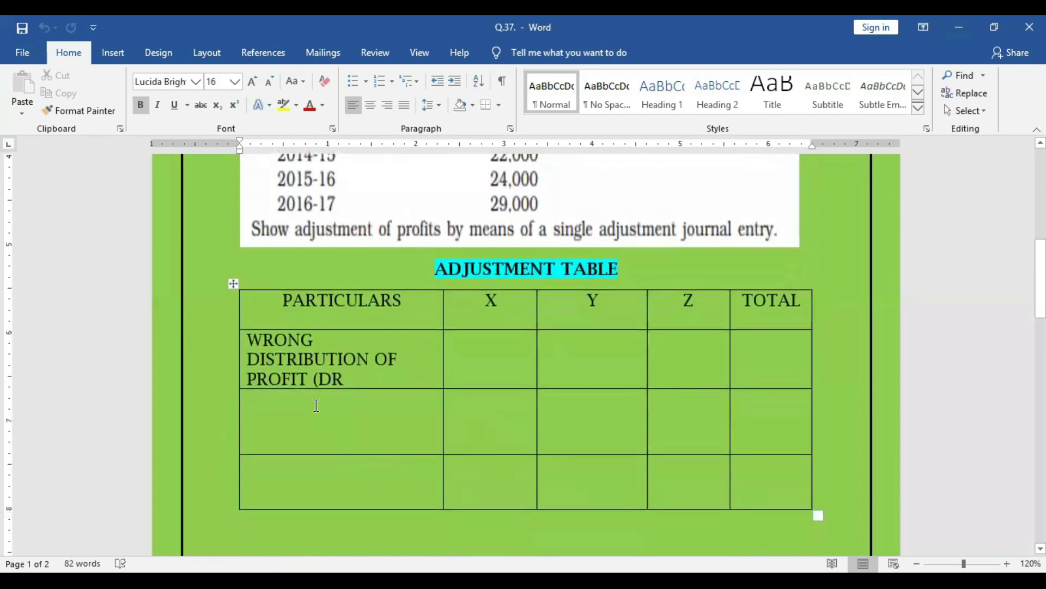
{"action": "left_click", "coordinate": [360, 382]}
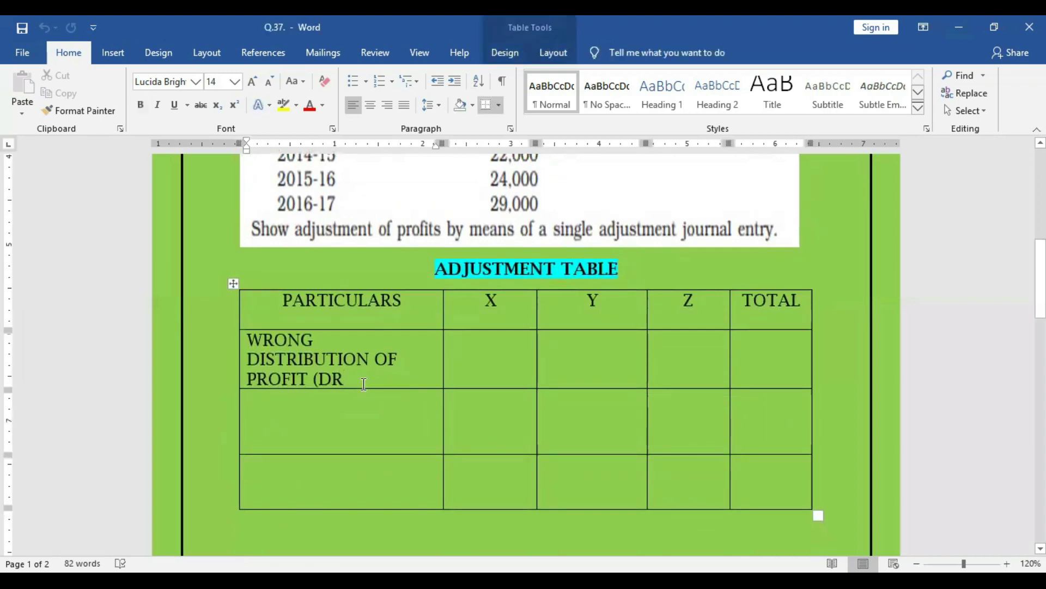
{"action": "type", "text": ")"}
Select the wrongly distributed shares 30000, 30000 and 15000 on page 2 to review them.
{"action": "scroll", "coordinate": [368, 312], "scroll_direction": "up", "scroll_amount": 3}
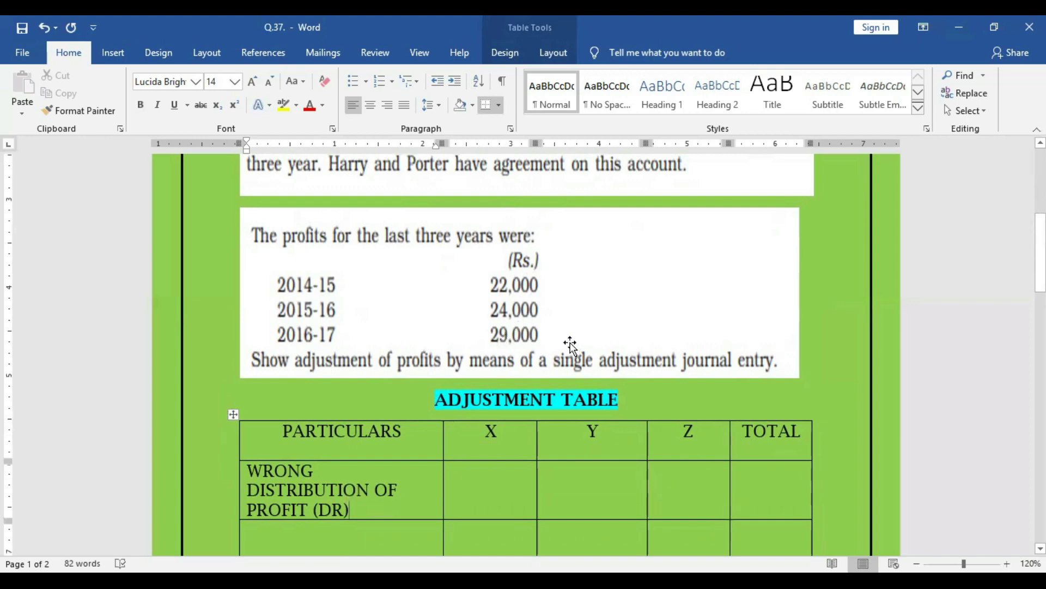
{"action": "scroll", "coordinate": [517, 299], "scroll_direction": "down", "scroll_amount": 2}
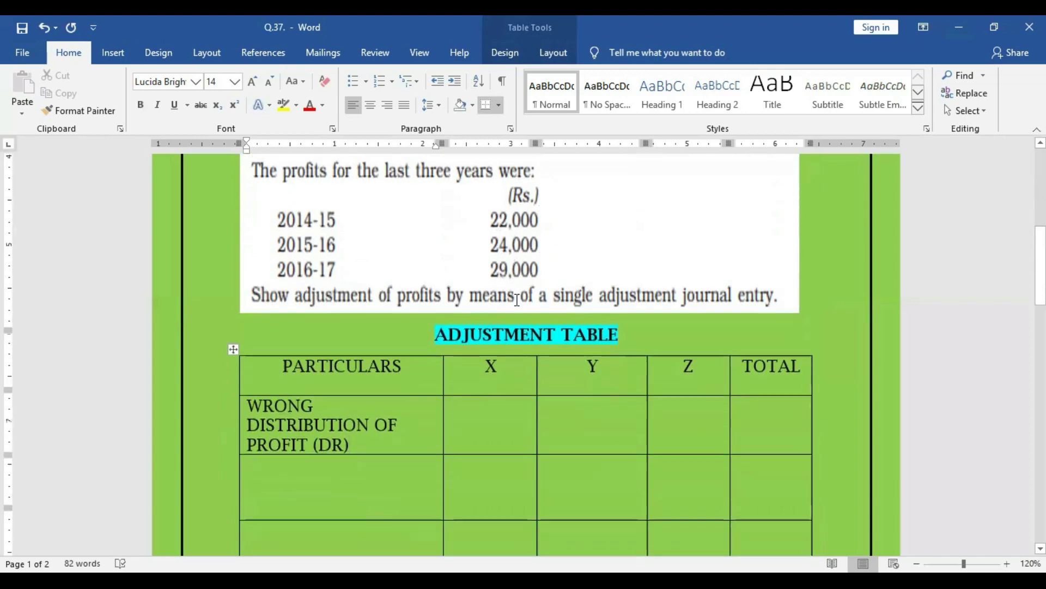
{"action": "scroll", "coordinate": [517, 300], "scroll_direction": "down", "scroll_amount": 5}
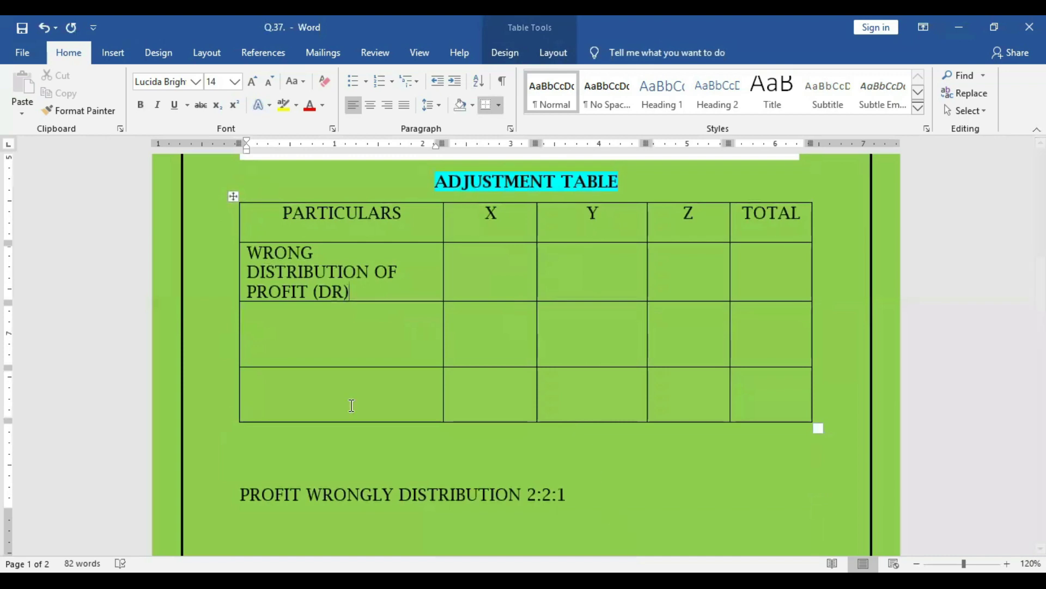
{"action": "scroll", "coordinate": [400, 393], "scroll_direction": "down", "scroll_amount": 11}
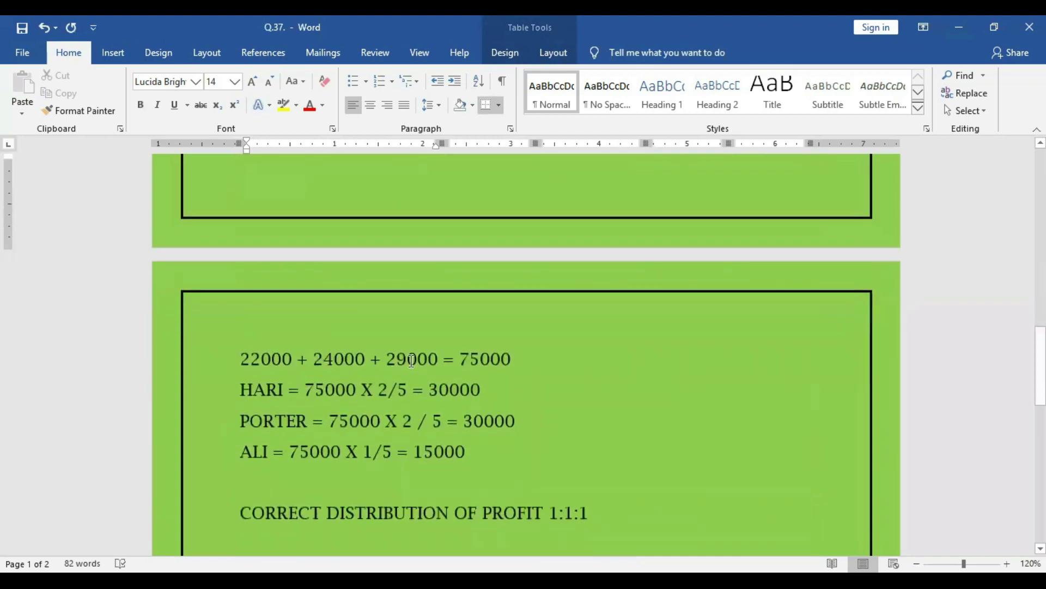
{"action": "left_click", "coordinate": [460, 360]}
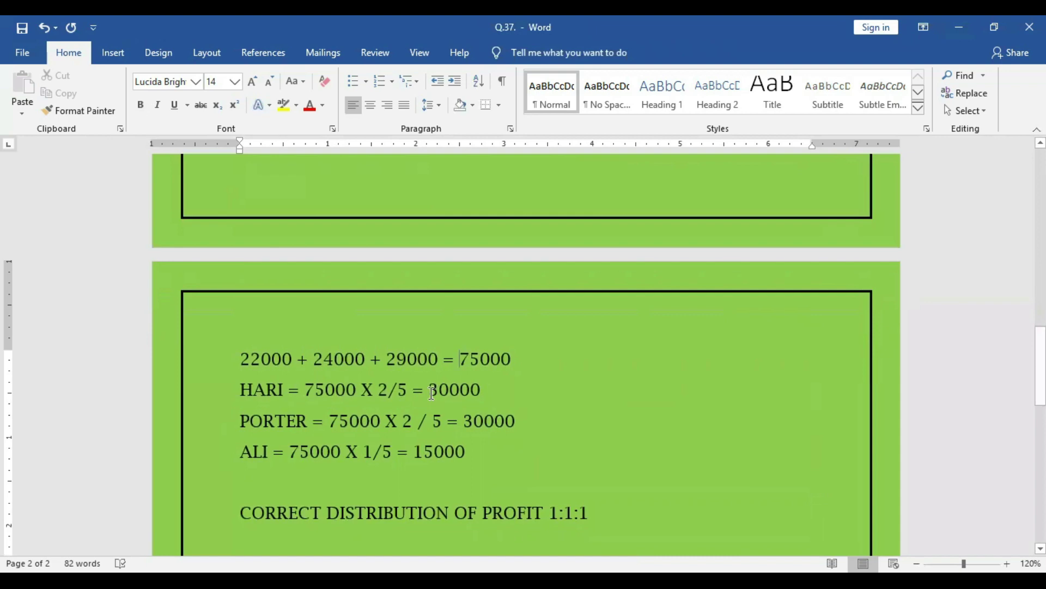
{"action": "left_click_drag", "start_coordinate": [431, 392], "coordinate": [485, 392]}
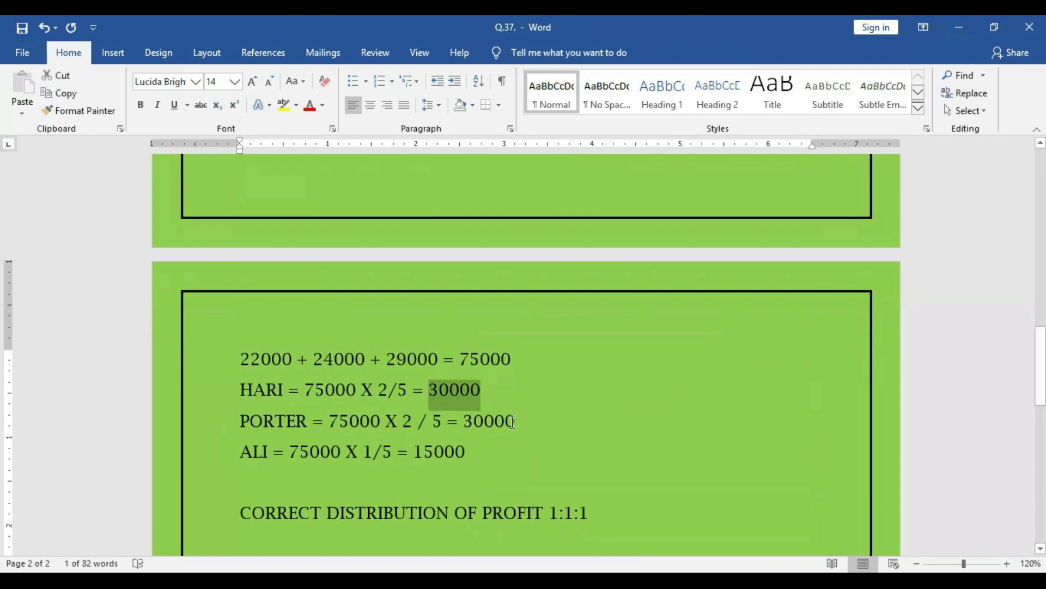
{"action": "double_click", "coordinate": [512, 422]}
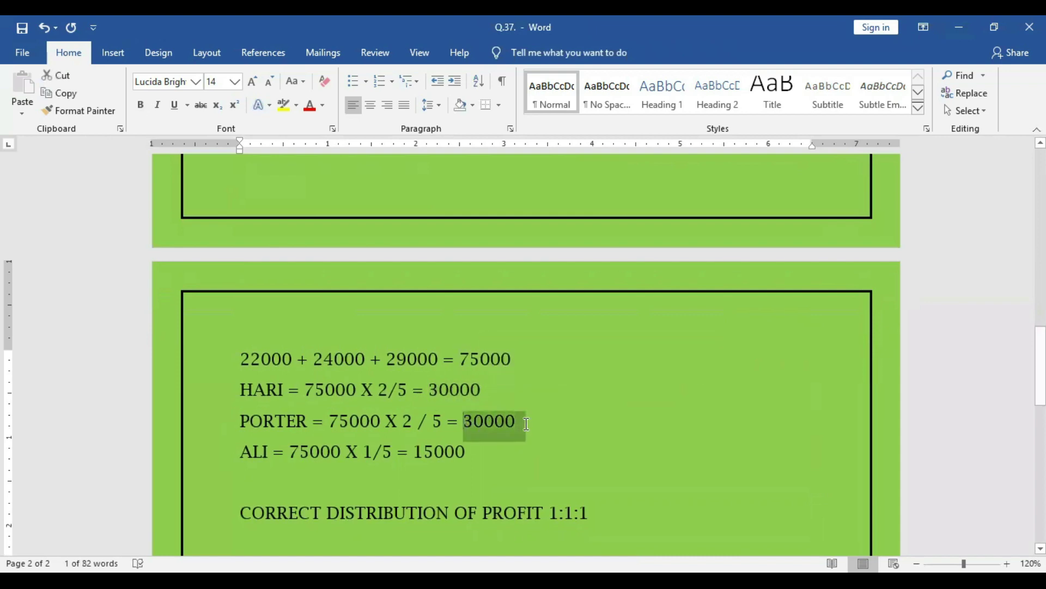
{"action": "double_click", "coordinate": [420, 454]}
{"action": "scroll", "coordinate": [548, 463], "scroll_direction": "up", "scroll_amount": 3}
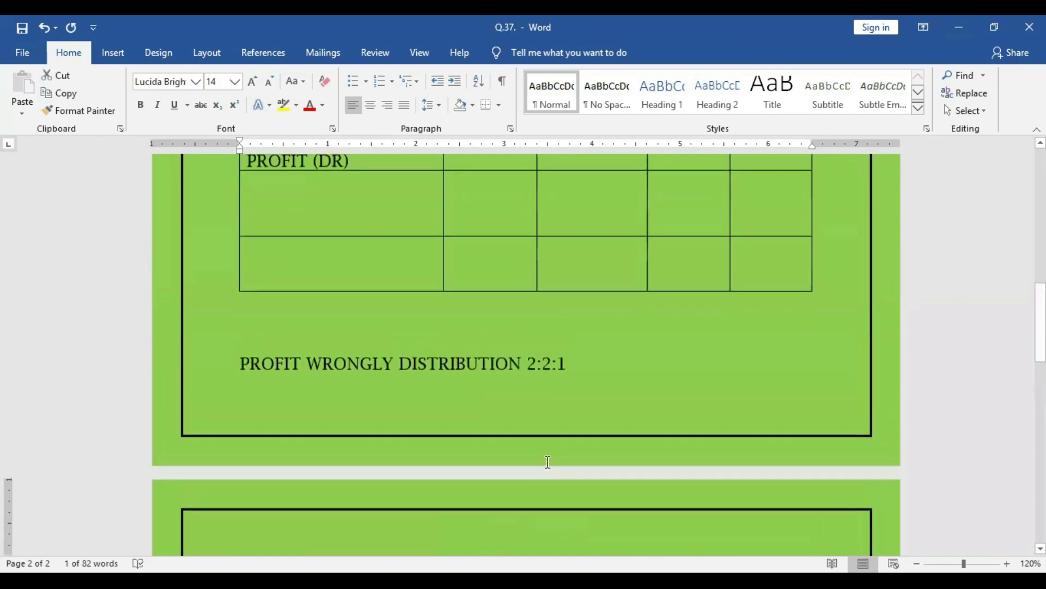
{"action": "scroll", "coordinate": [547, 462], "scroll_direction": "up", "scroll_amount": 4}
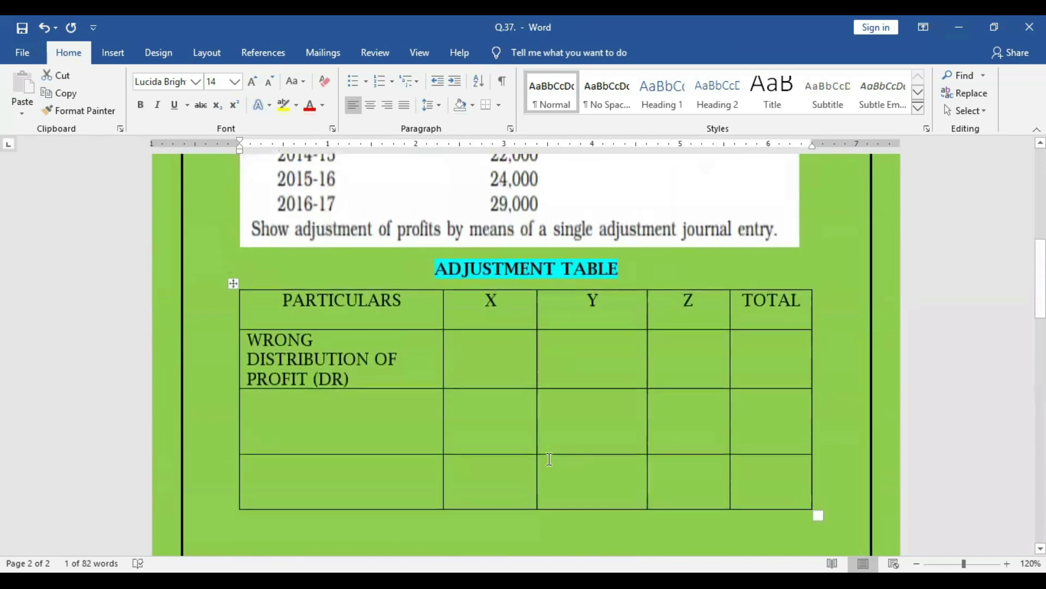
Enter 30000, 30000 and 15000 under X, Y and Z, with 75000 in TOTAL.
{"action": "left_click", "coordinate": [482, 360]}
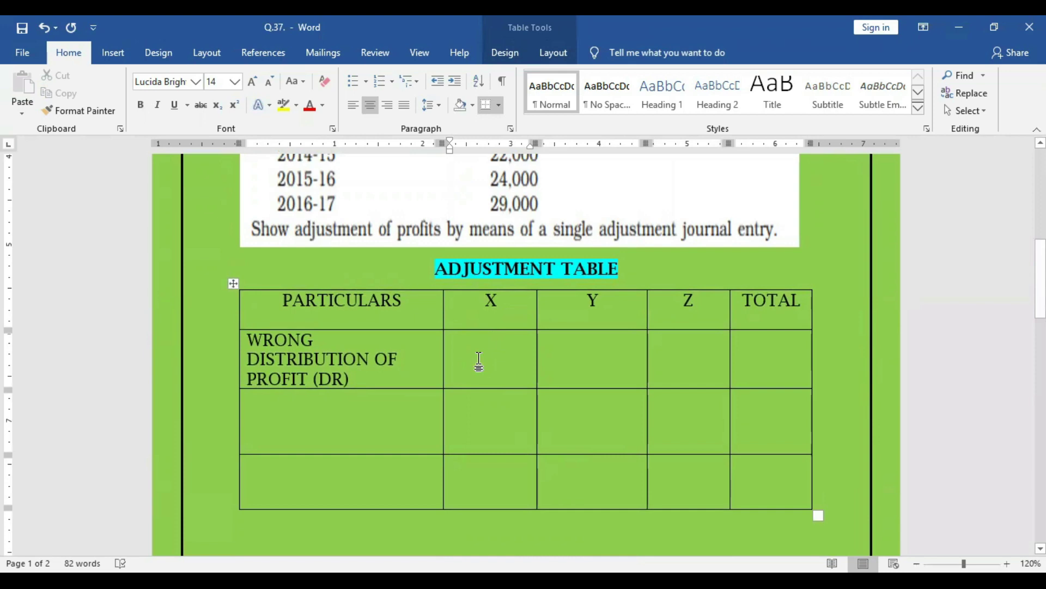
{"action": "type", "text": "30000"}
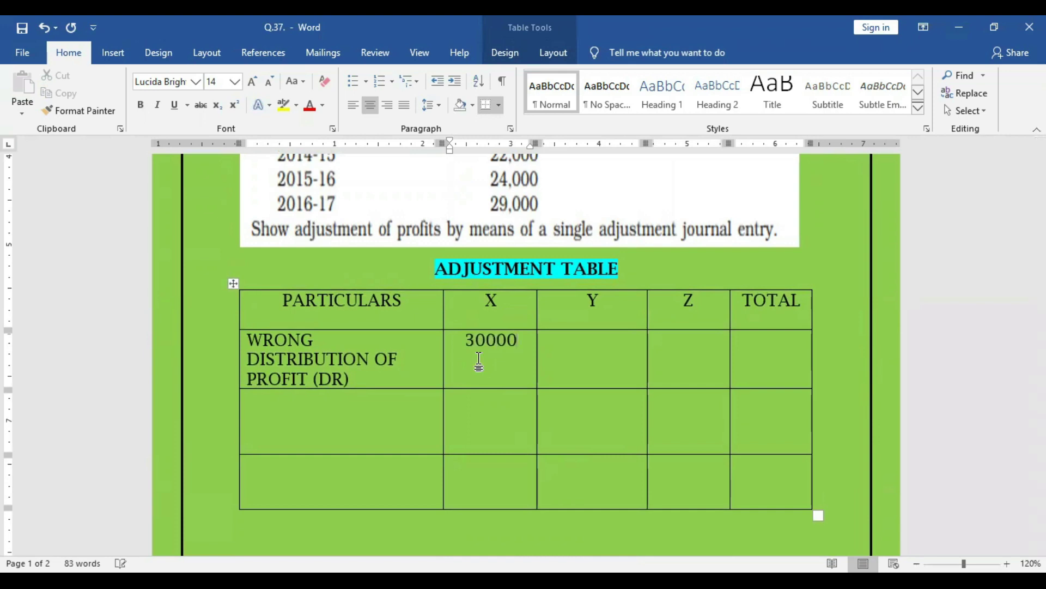
{"action": "key", "text": "Tab"}
{"action": "type", "text": "30000"}
{"action": "key", "text": "Tab"}
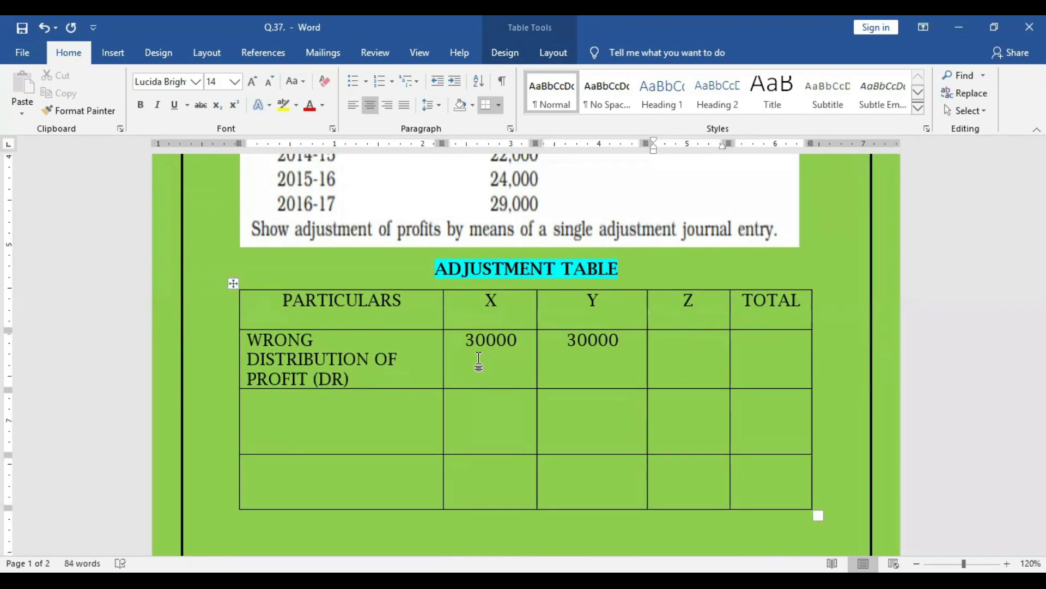
{"action": "type", "text": "15000"}
{"action": "key", "text": "Tab"}
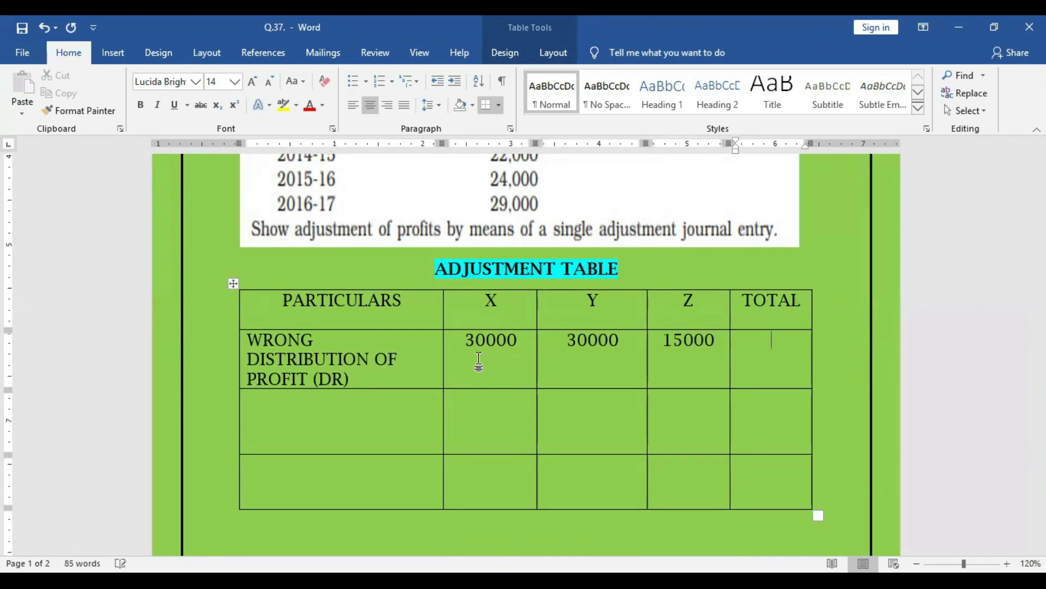
{"action": "type", "text": "75000"}
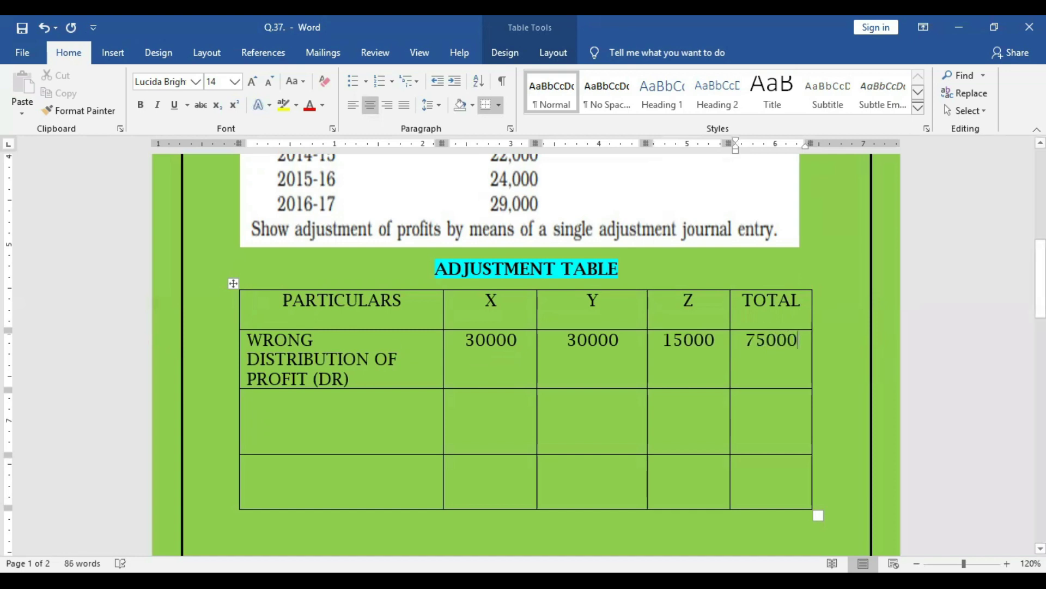
{"action": "left_click", "coordinate": [300, 408]}
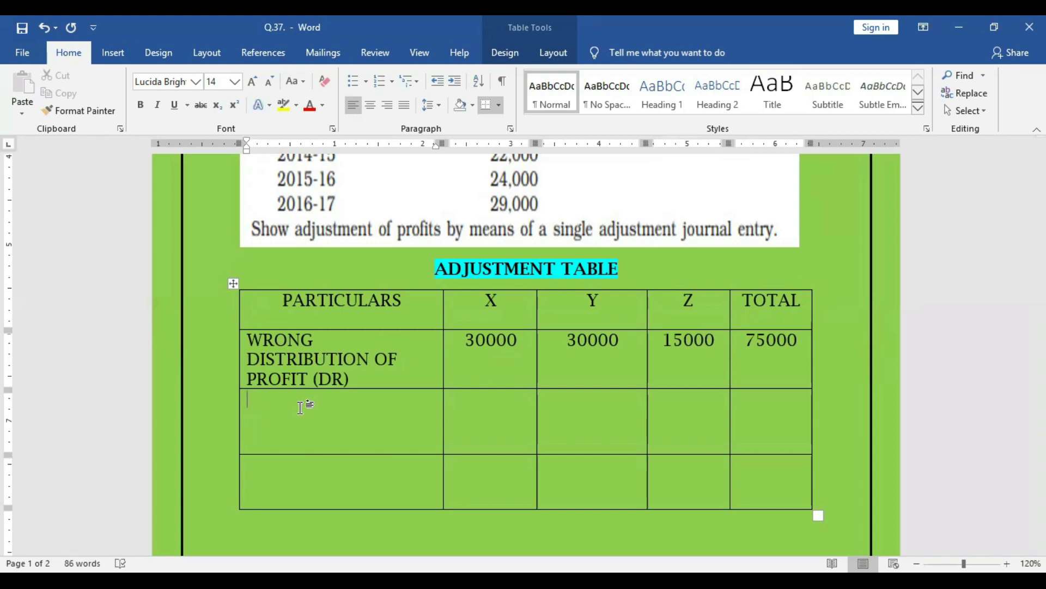
Label the third row 'CORRECT DISTRIBUTION (CR.)'.
{"action": "type", "text": "CORRECT DIS"}
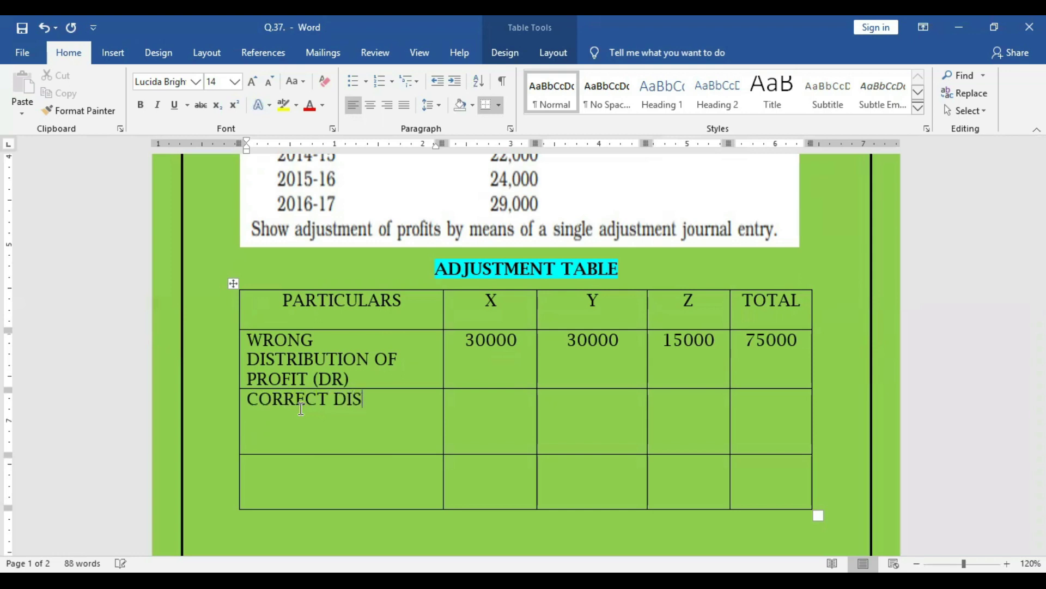
{"action": "type", "text": "TRIBUTION "}
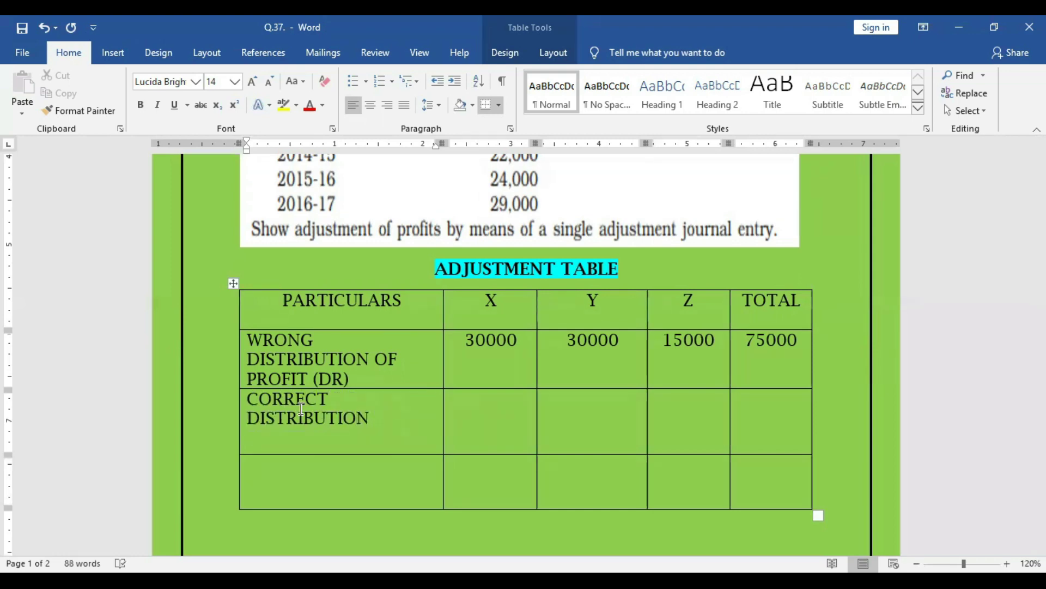
{"action": "type", "text": "(CR)"}
{"action": "key", "text": "Left"}
{"action": "type", "text": "."}
Add a period so the first row label ends with '(DR.)'.
{"action": "left_click", "coordinate": [348, 380]}
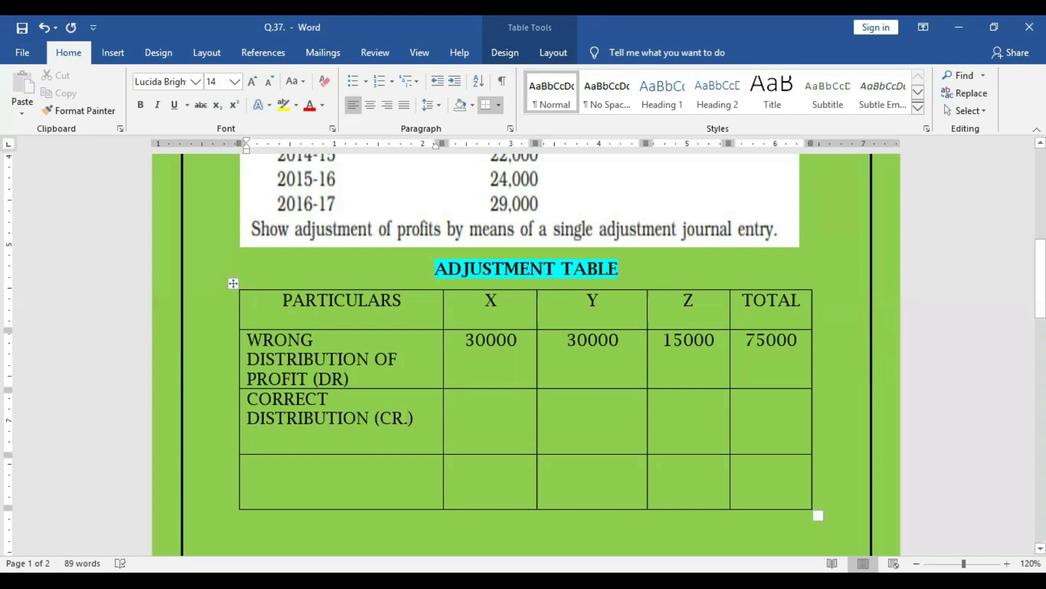
{"action": "type", "text": "."}
{"action": "left_click", "coordinate": [474, 422]}
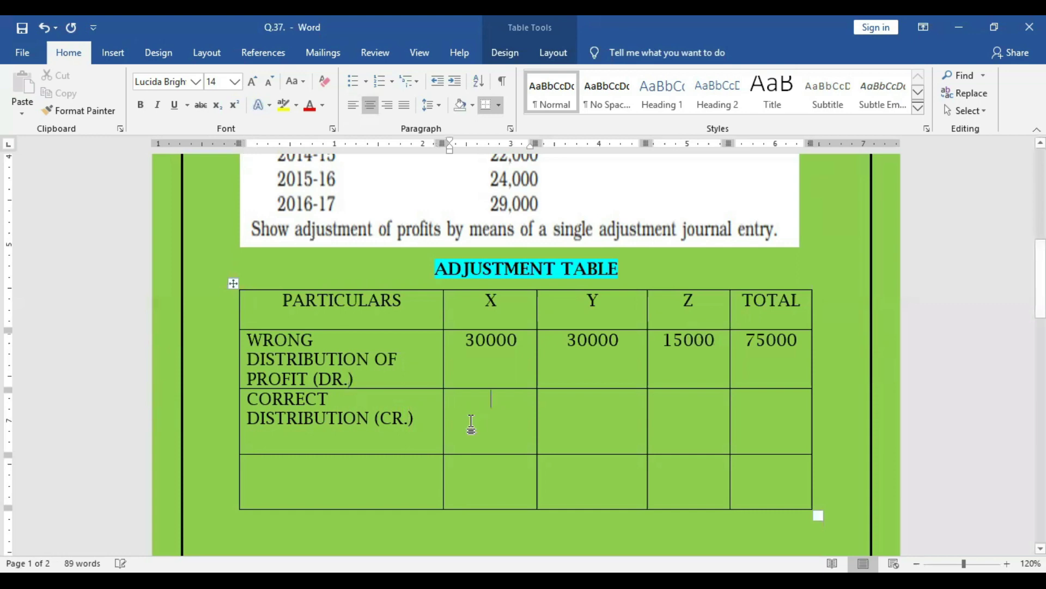
{"action": "scroll", "coordinate": [471, 425], "scroll_direction": "down", "scroll_amount": 12}
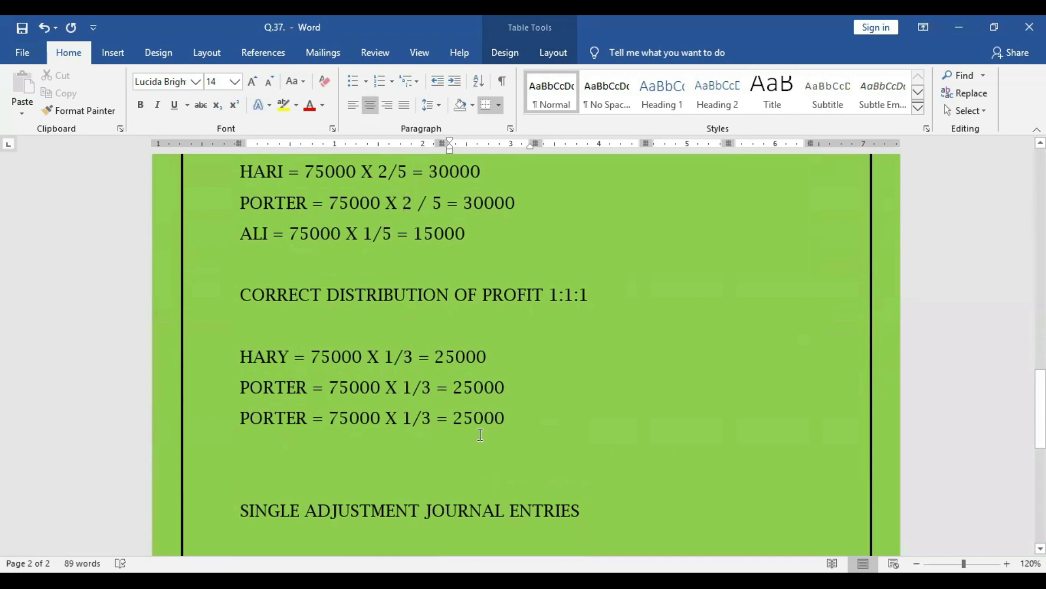
Enter 25000 under X, Y and Z and a 75000 total, aligned with the other amounts.
{"action": "scroll", "coordinate": [479, 436], "scroll_direction": "up", "scroll_amount": 10}
{"action": "left_click", "coordinate": [500, 332]}
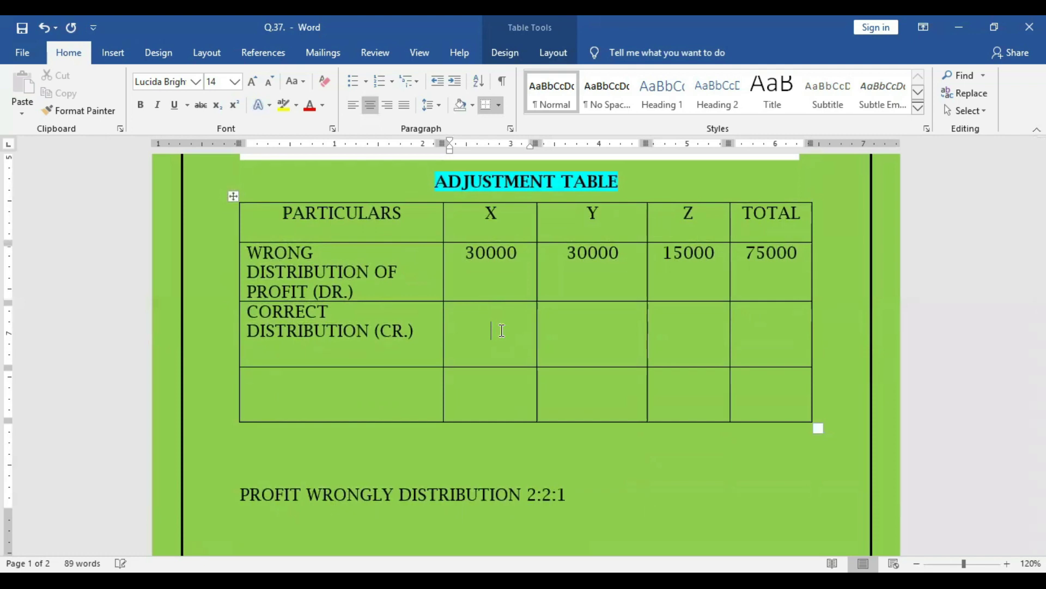
{"action": "type", "text": "250"}
{"action": "key", "text": "BackSpace"}
{"action": "type", "text": "000"}
{"action": "key", "text": "Tab"}
{"action": "type", "text": "25000"}
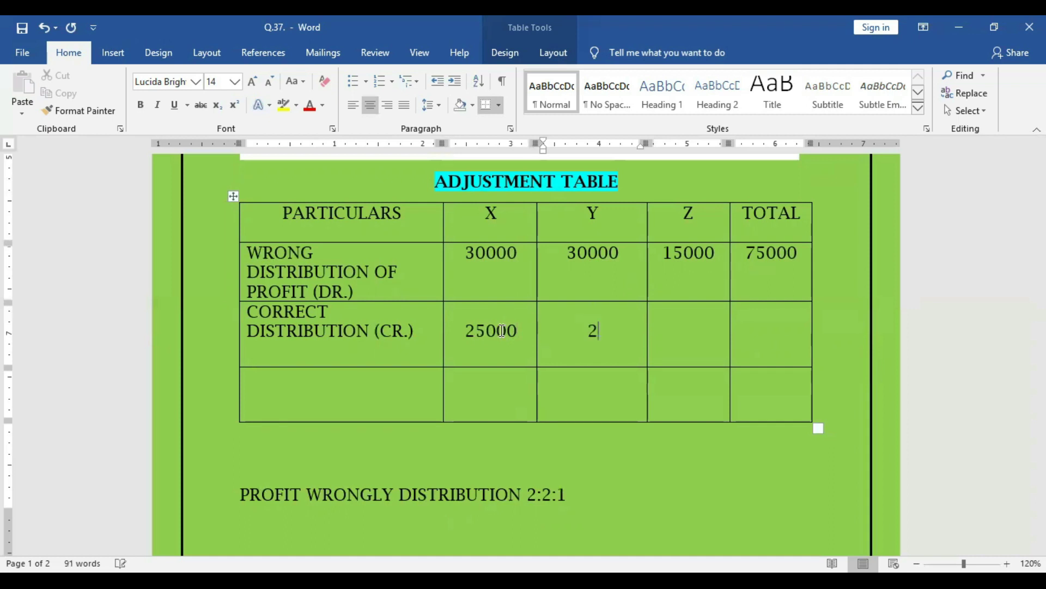
{"action": "key", "text": "Tab"}
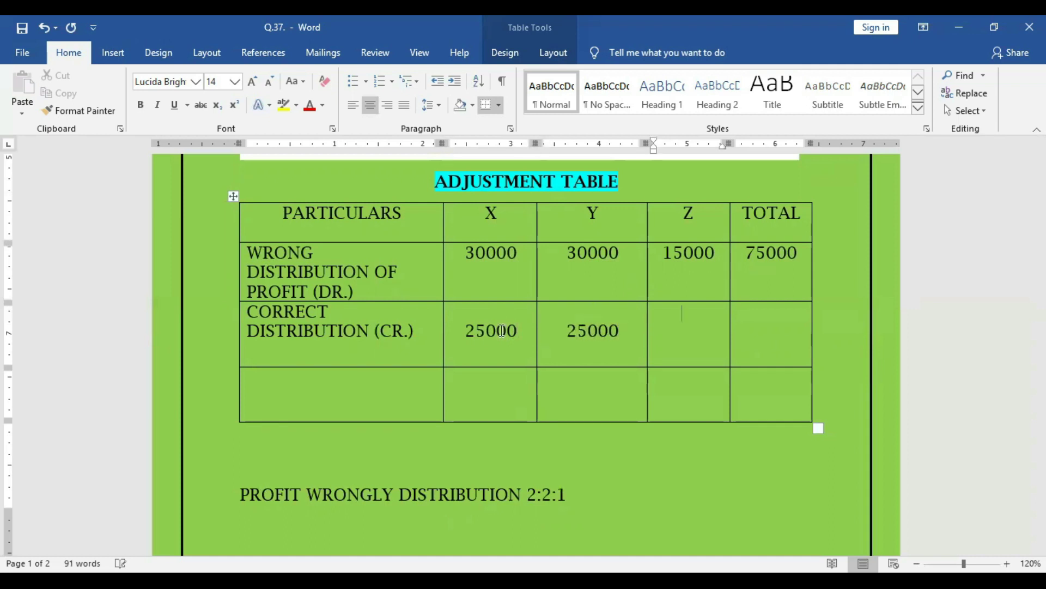
{"action": "type", "text": "25000"}
{"action": "key", "text": "Tab"}
{"action": "type", "text": "75000"}
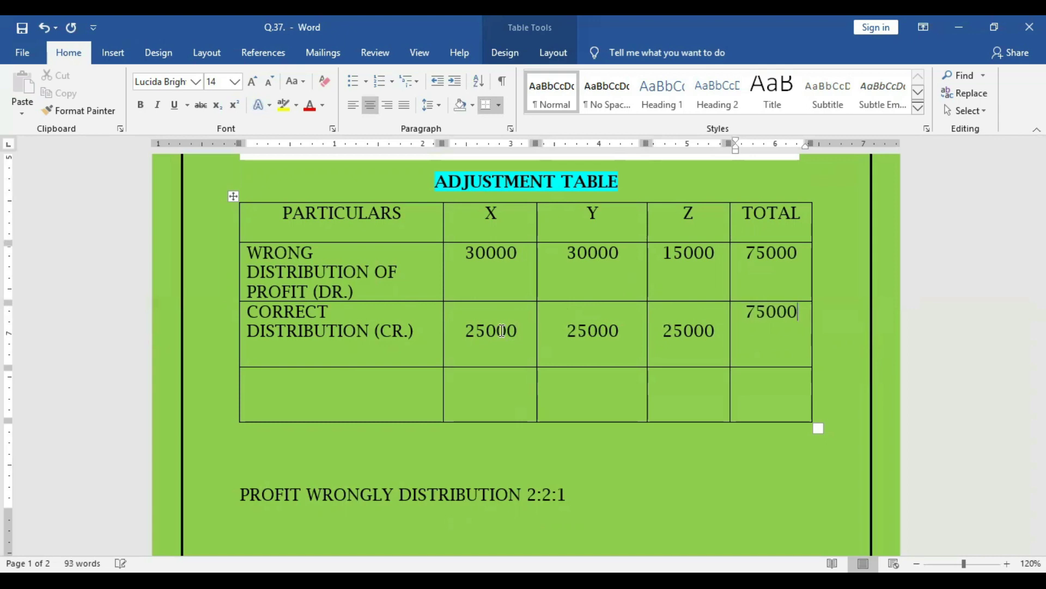
{"action": "key", "text": "Home"}
{"action": "key", "text": "Return"}
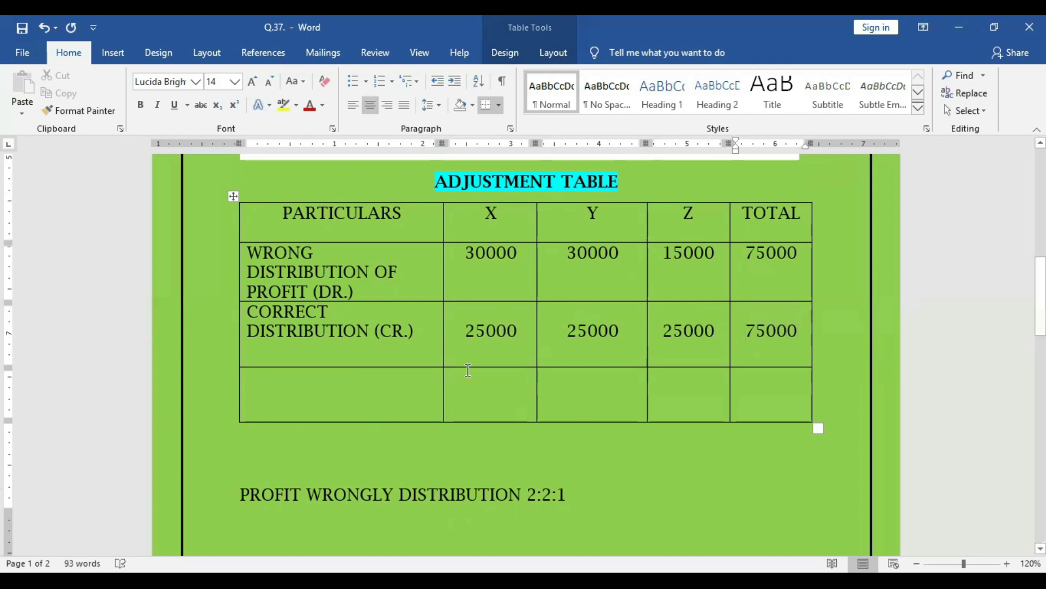
Label the last row NET EFFECT and enter 5000 DR for X.
{"action": "left_click", "coordinate": [289, 399]}
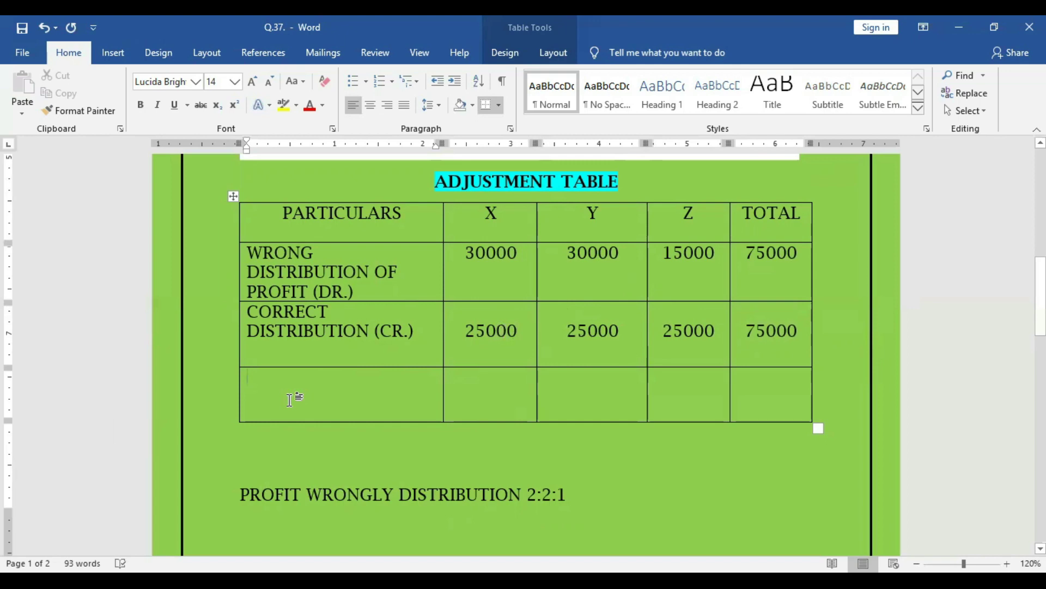
{"action": "type", "text": "NET E"}
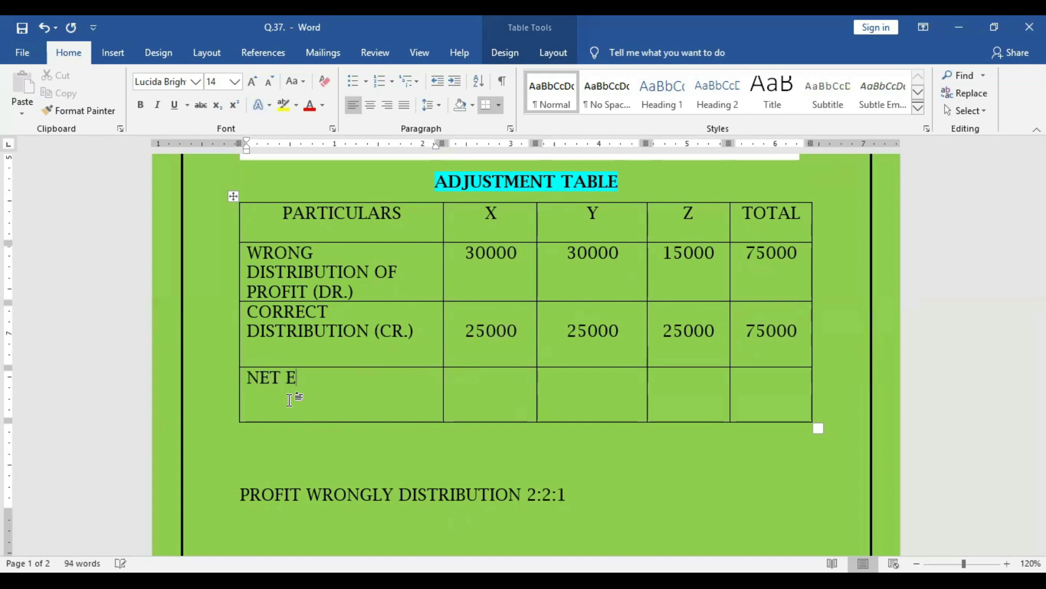
{"action": "type", "text": "FFECT"}
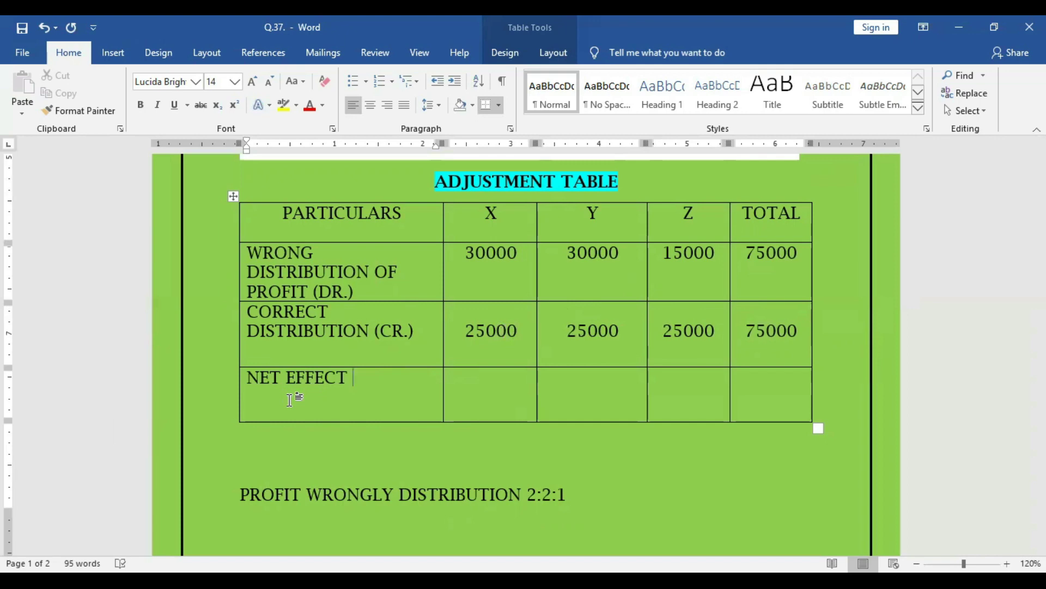
{"action": "left_click", "coordinate": [480, 376]}
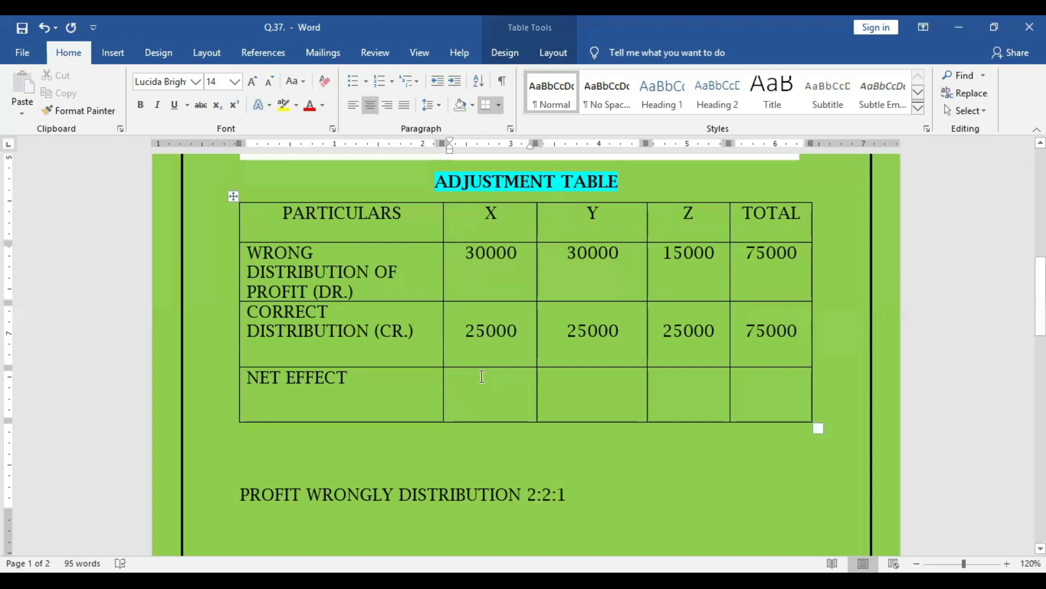
{"action": "type", "text": "5000"}
{"action": "type", "text": "DR"}
{"action": "type", "text": " CR"}
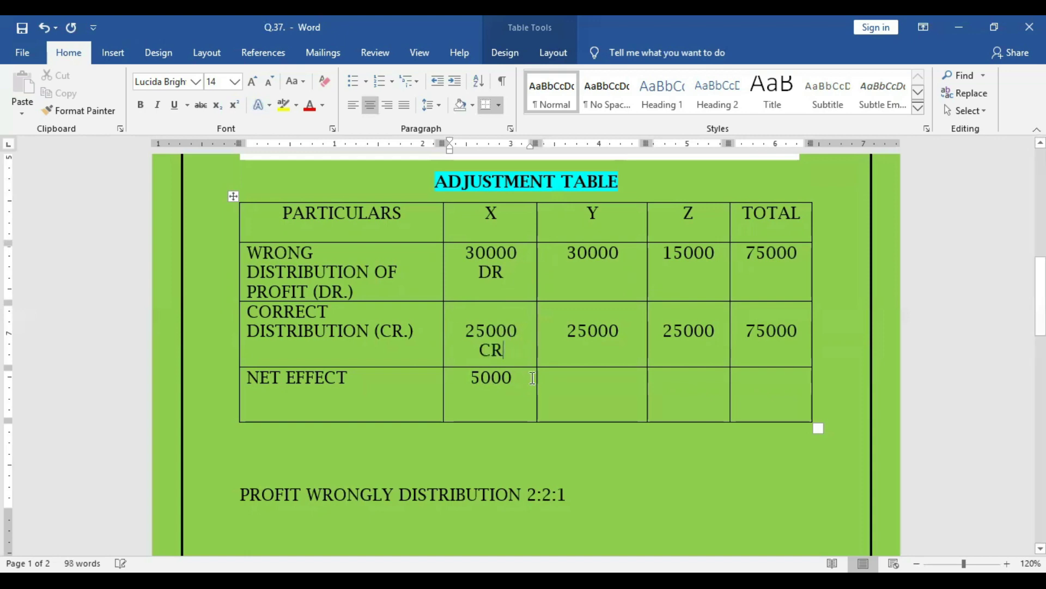
{"action": "left_click", "coordinate": [532, 377]}
{"action": "type", "text": "DR"}
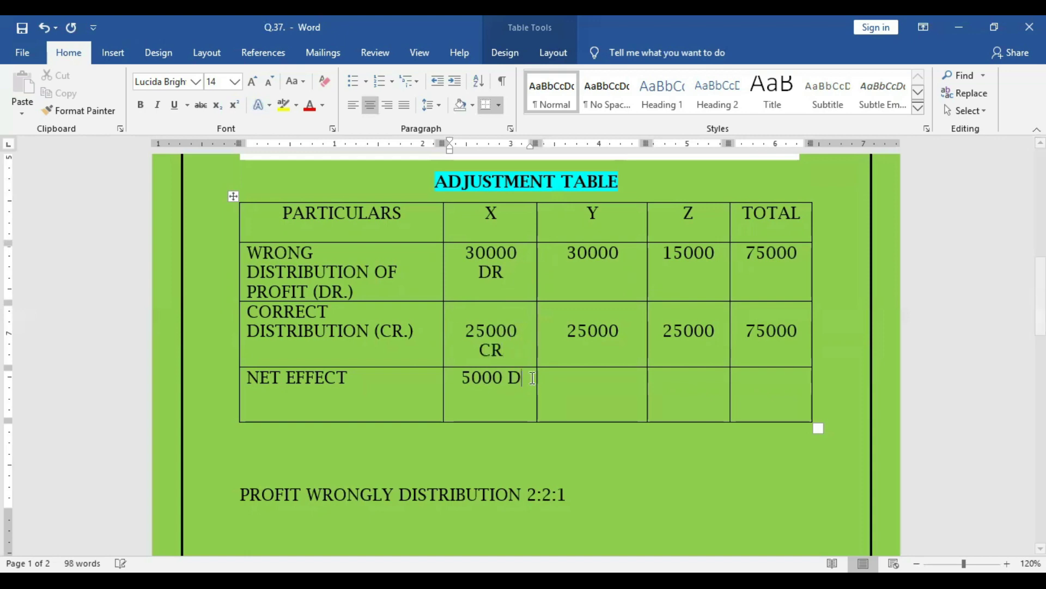
Mark Y's correct 25000 as CR and enter net effects 5000 DR for Y and 10000 CR for Z.
{"action": "left_click", "coordinate": [583, 398]}
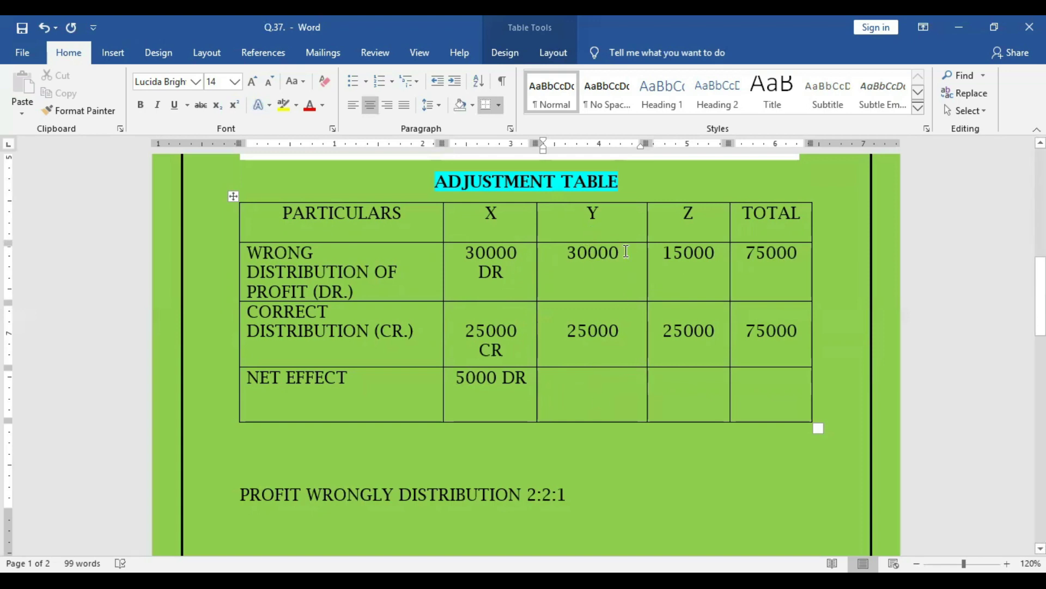
{"action": "type", "text": "DR"}
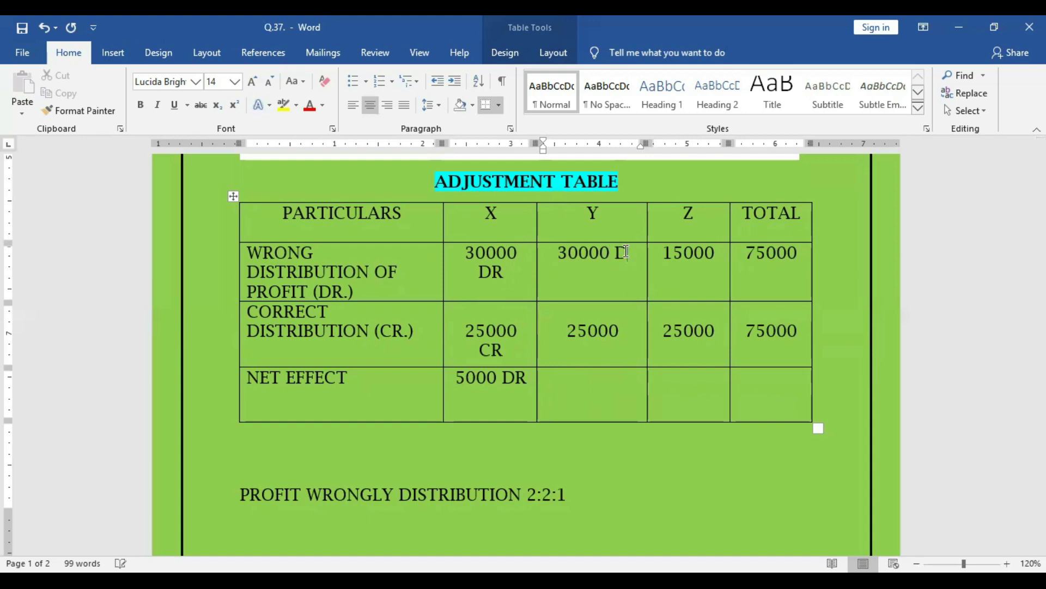
{"action": "left_click", "coordinate": [623, 335]}
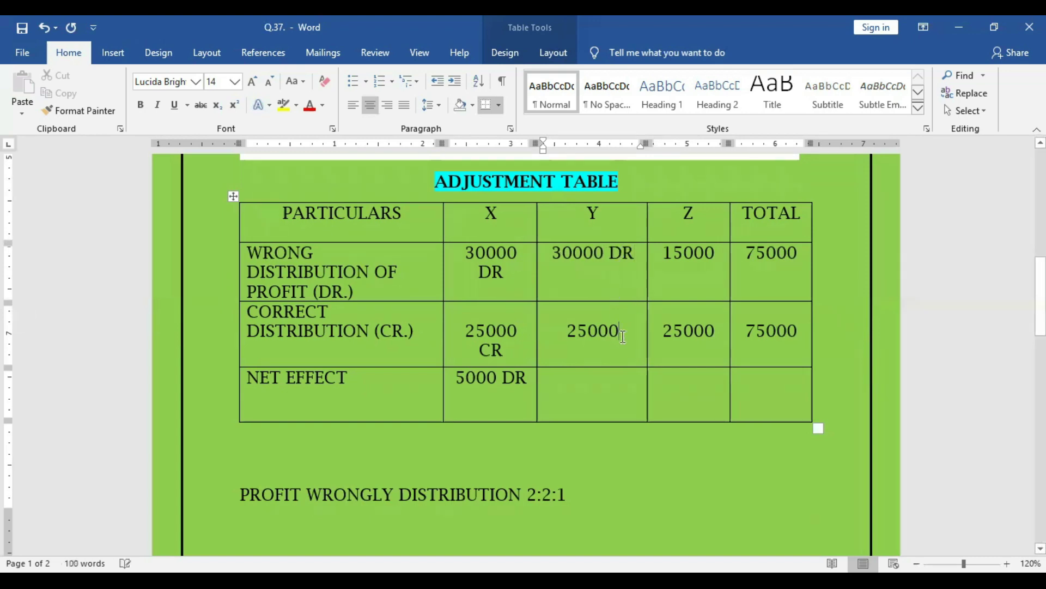
{"action": "type", "text": "CR"}
{"action": "left_click", "coordinate": [610, 402]}
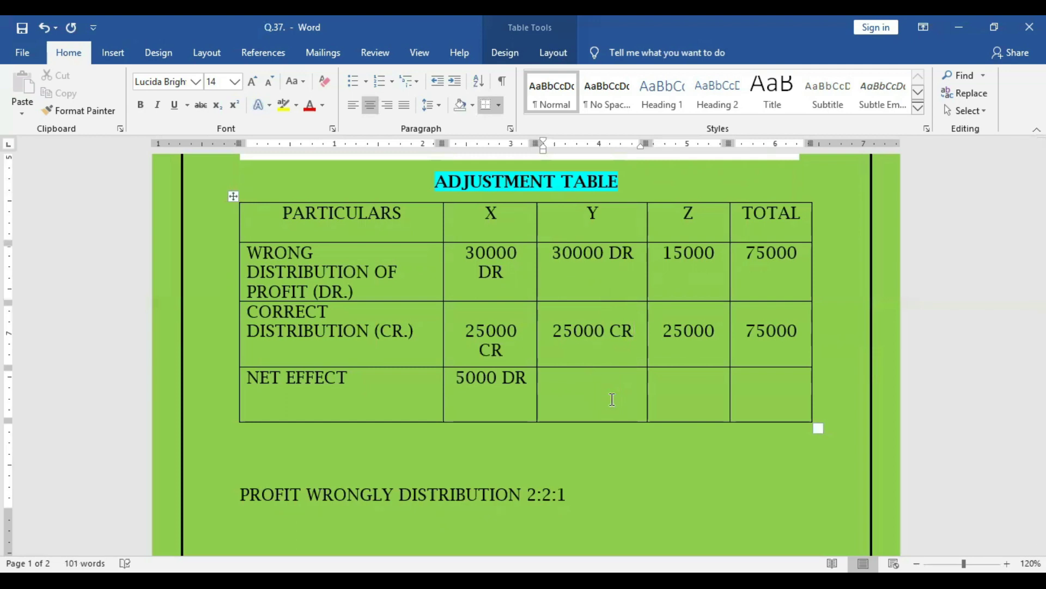
{"action": "type", "text": "50"}
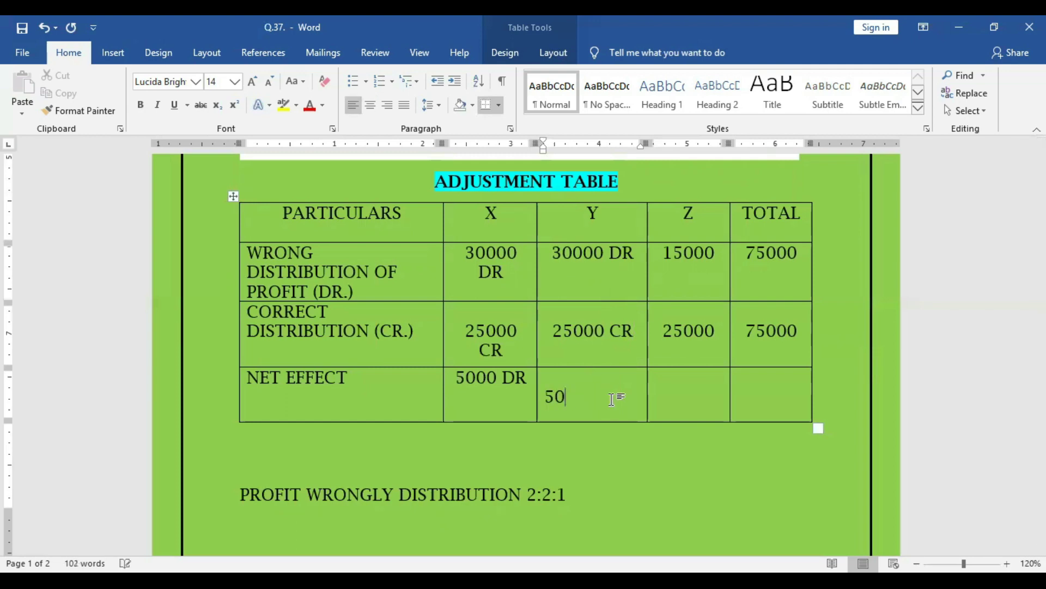
{"action": "key", "text": "BackSpace"}
{"action": "key", "text": "BackSpace"}
{"action": "key", "text": "BackSpace"}
{"action": "type", "text": "5000"}
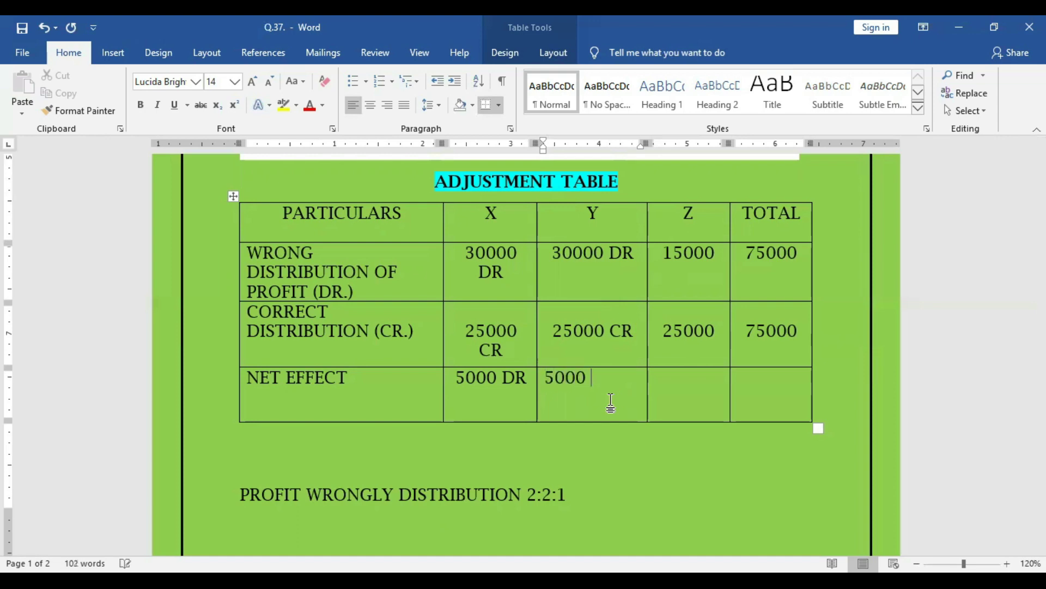
{"action": "type", "text": " DR"}
{"action": "key", "text": "Tab"}
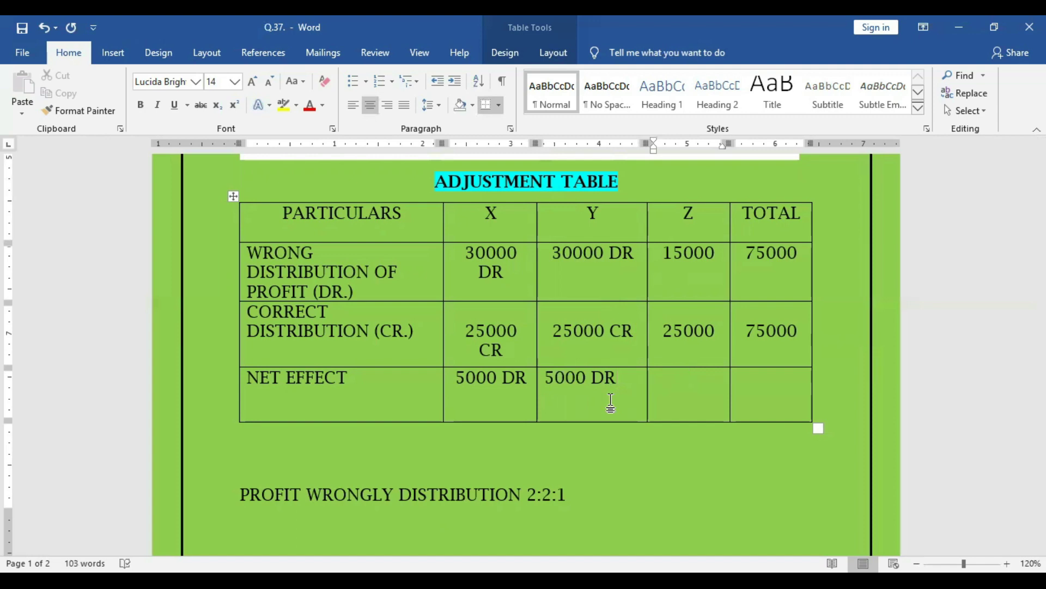
{"action": "type", "text": "10000 CR"}
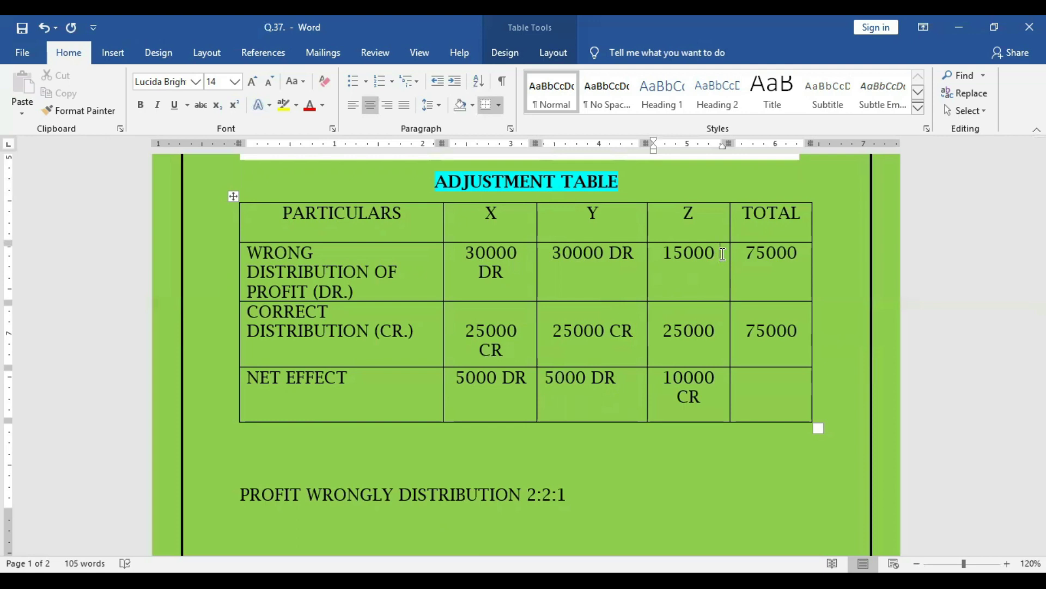
Add DR and CR markers to Z's amounts, then select the X and Y net effect figures.
{"action": "type", "text": "DR"}
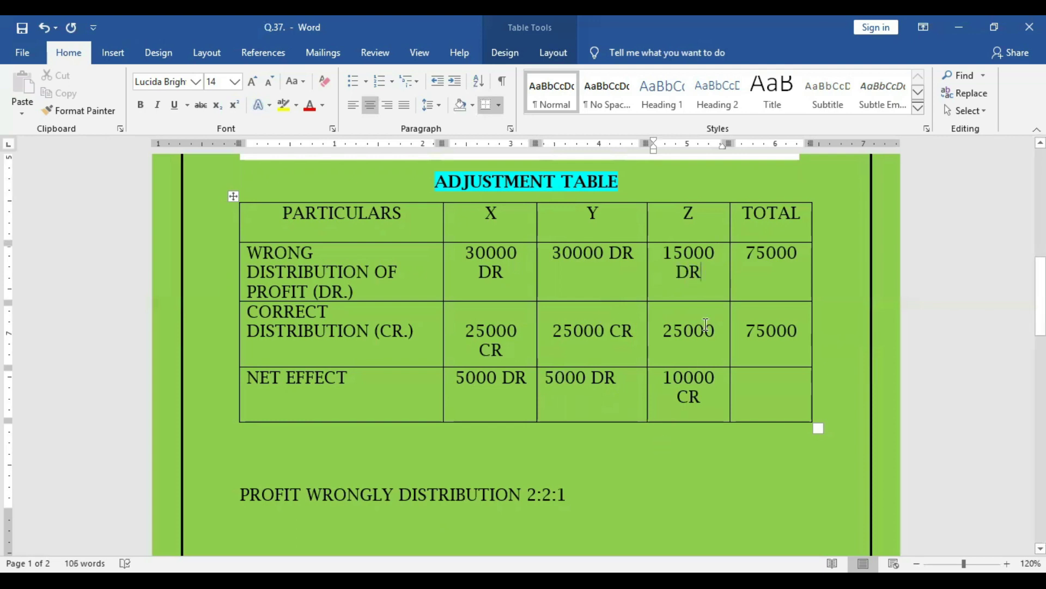
{"action": "left_click", "coordinate": [716, 332]}
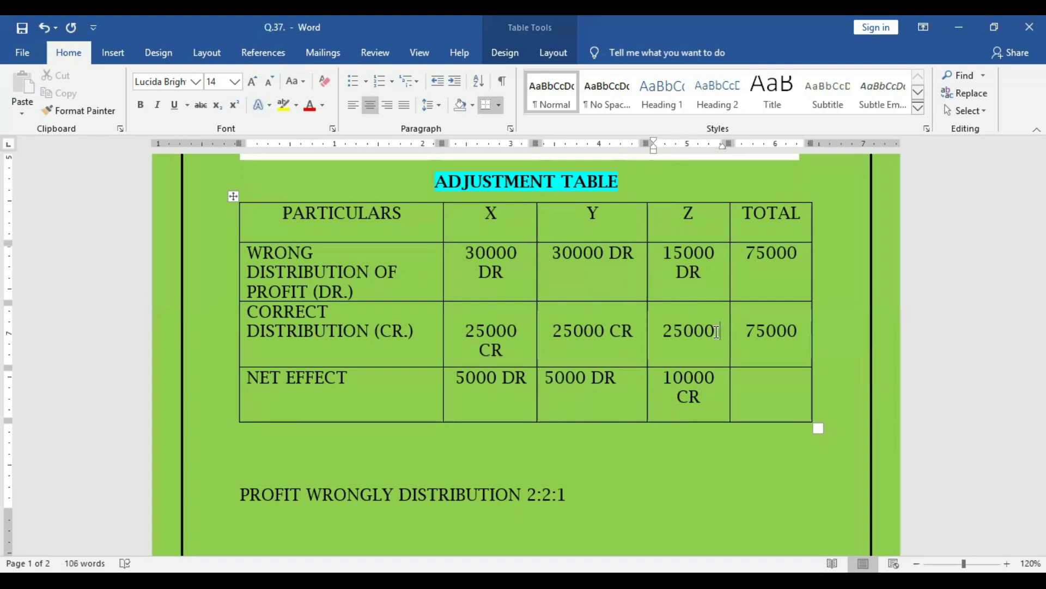
{"action": "type", "text": "CR"}
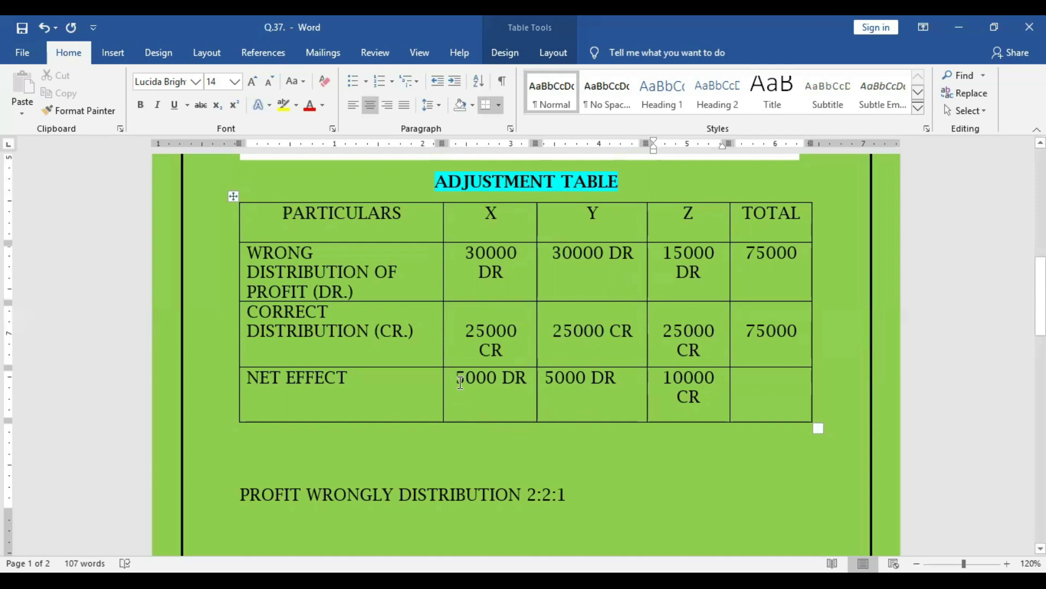
{"action": "left_click_drag", "start_coordinate": [457, 379], "coordinate": [539, 379]}
{"action": "left_click", "coordinate": [538, 378]}
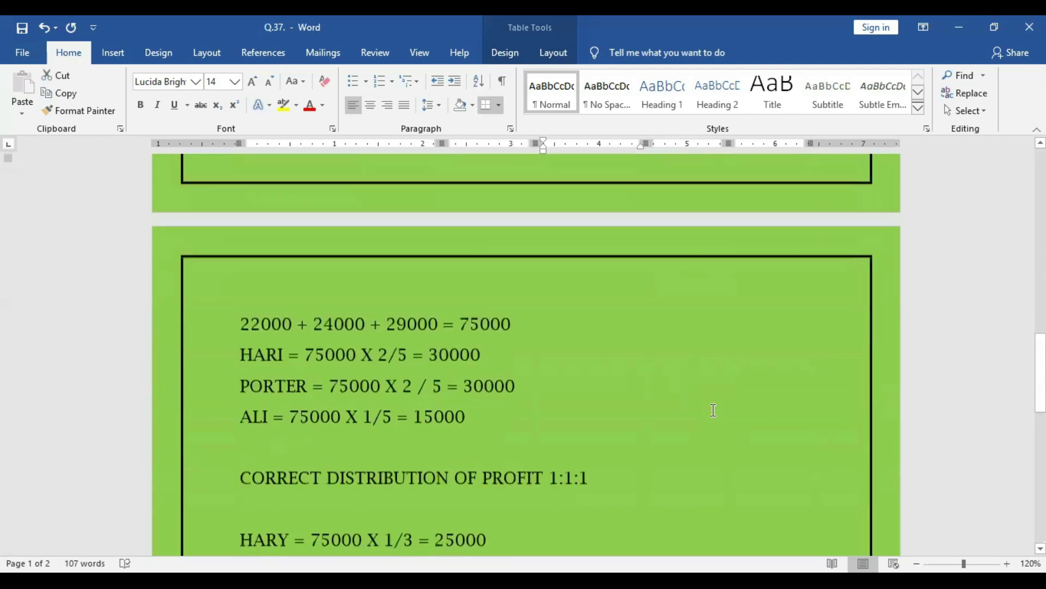
Enter the debit lines X CAPITAL AC DR. 5000 and Y CAPITAL AC DR. 5000.
{"action": "scroll", "coordinate": [713, 410], "scroll_direction": "down", "scroll_amount": 7}
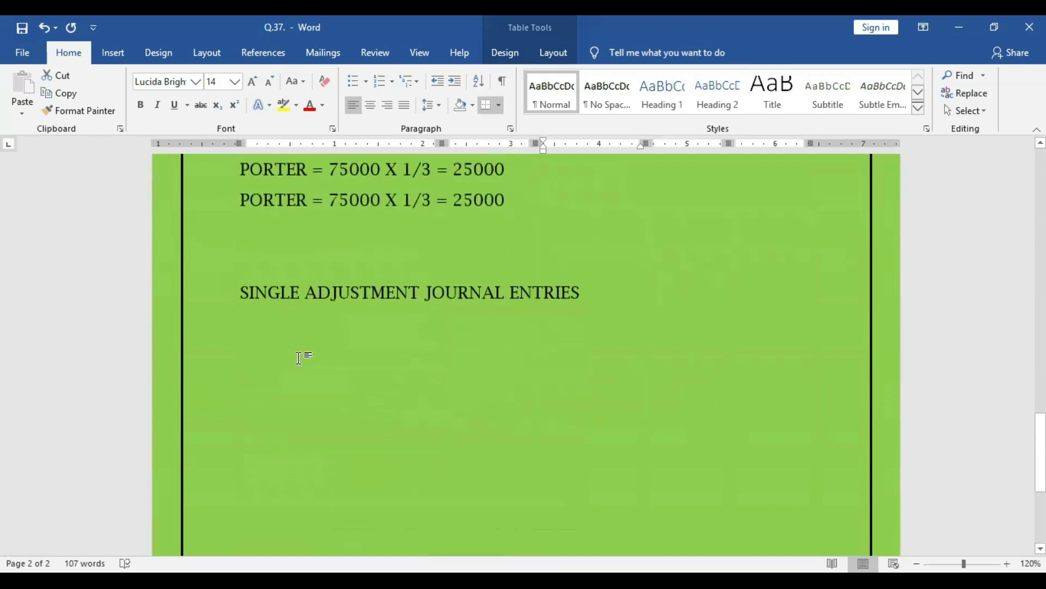
{"action": "left_click", "coordinate": [298, 358]}
{"action": "type", "text": "X C"}
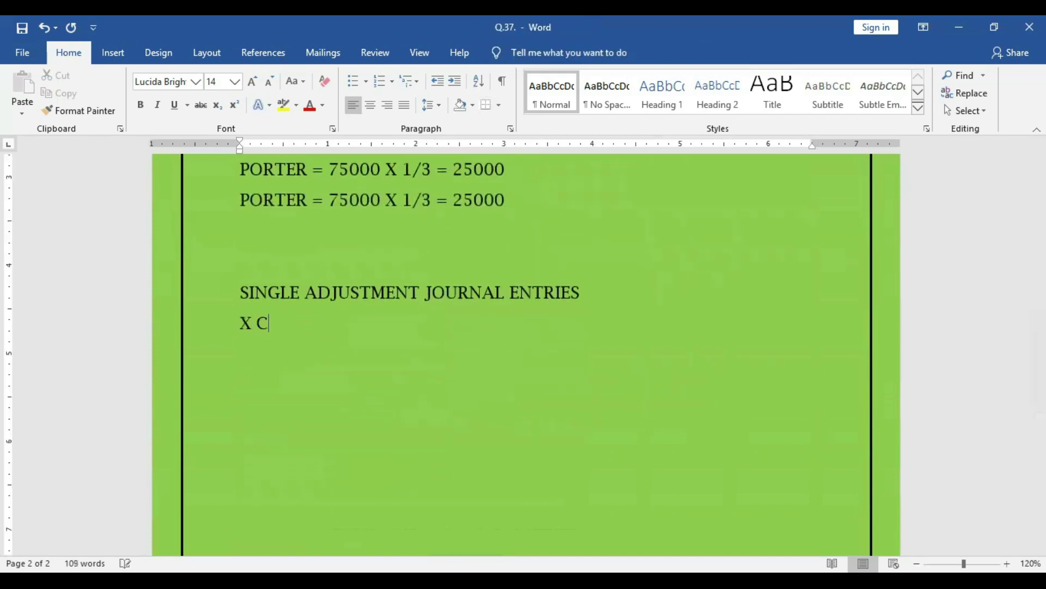
{"action": "type", "text": "APITAL AC"}
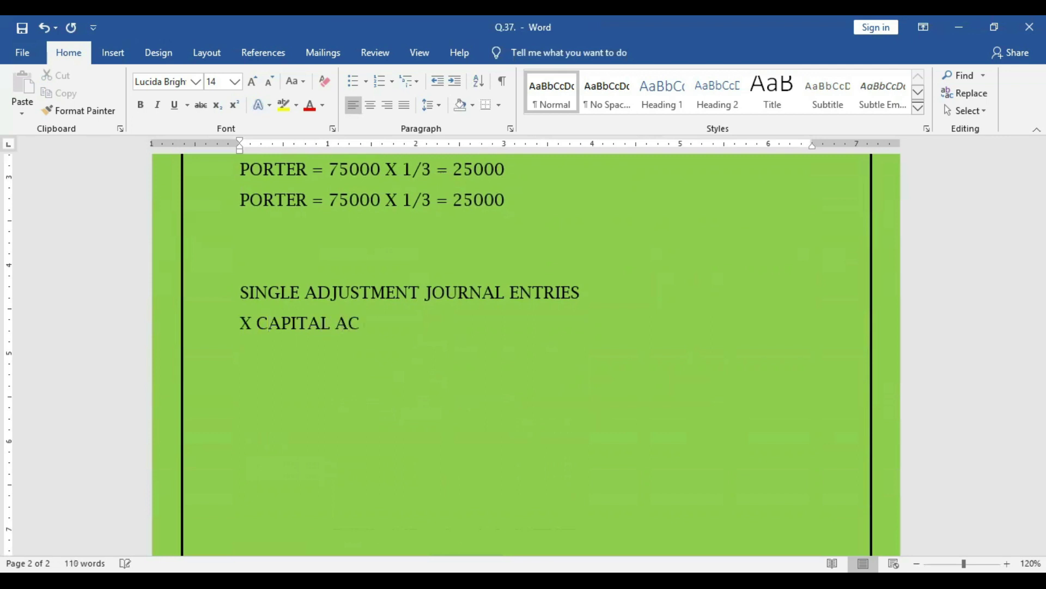
{"action": "type", "text": " DR. 50000 "}
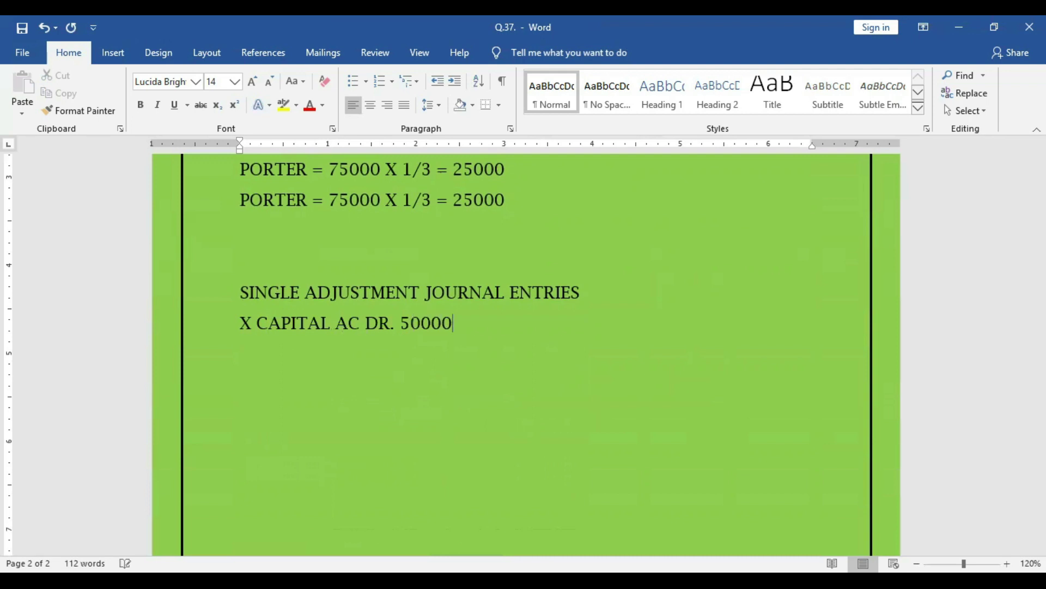
{"action": "type", "text": "Y CAPITA"}
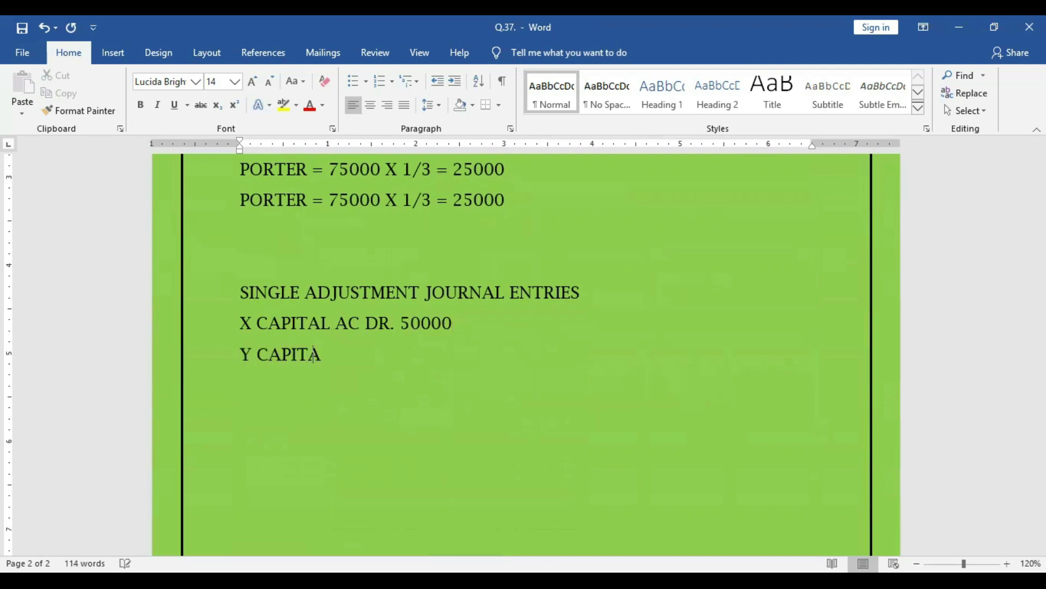
{"action": "type", "text": "L AC DR."}
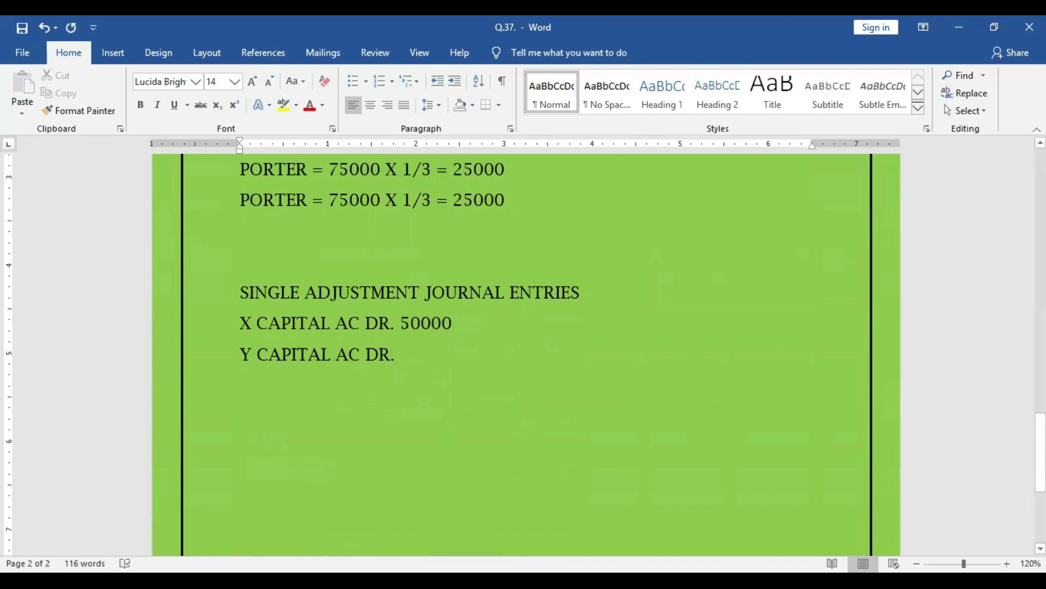
{"action": "key", "text": "BackSpace"}
{"action": "type", "text": ". 5000"}
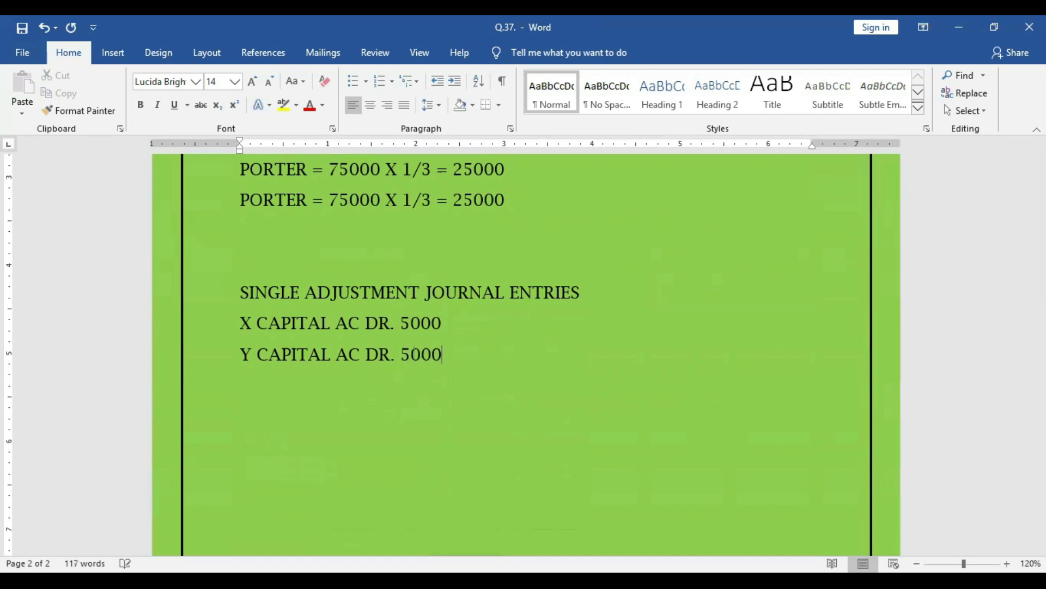
Add 'TO Z CAPITAL A/C 10000' and the narration '(PROFIT WRONGLY DISTRIBUTED BEING RECTIFIED NOW)'.
{"action": "key", "text": "Return"}
{"action": "type", "text": "TO"}
{"action": "key", "text": "BackSpace"}
{"action": "key", "text": "BackSpace"}
{"action": "type", "text": "TO Z CAPITA"}
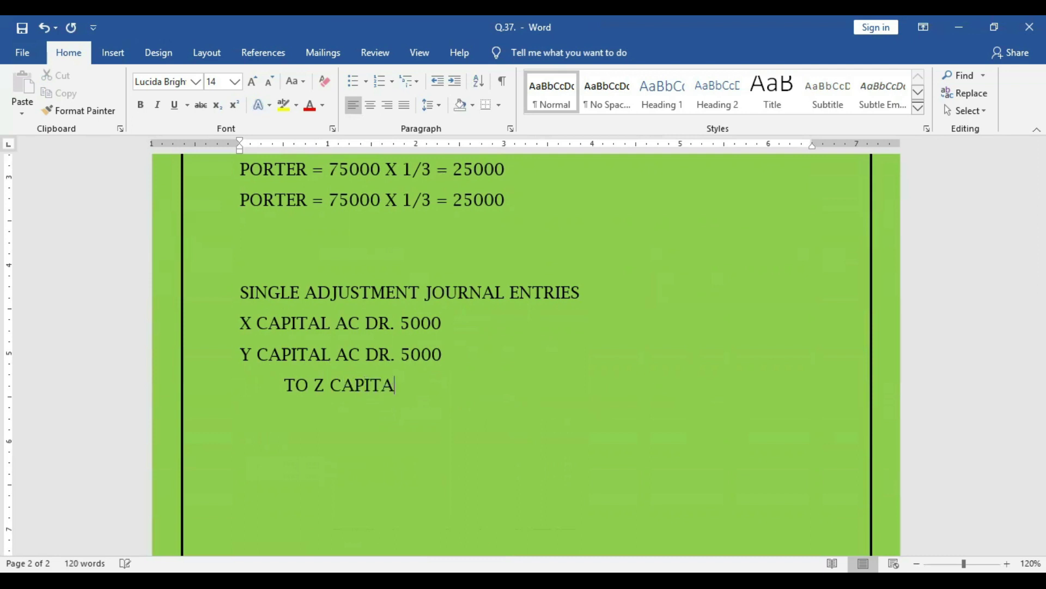
{"action": "type", "text": "L A/C 10000"}
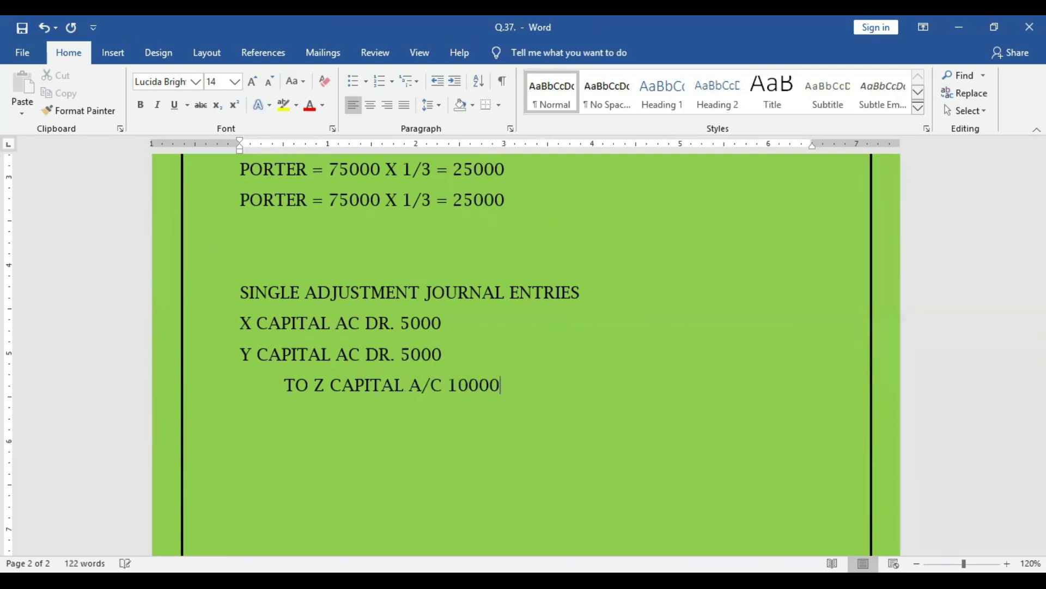
{"action": "key", "text": "Return"}
{"action": "type", "text": "(PROFIT WRO"}
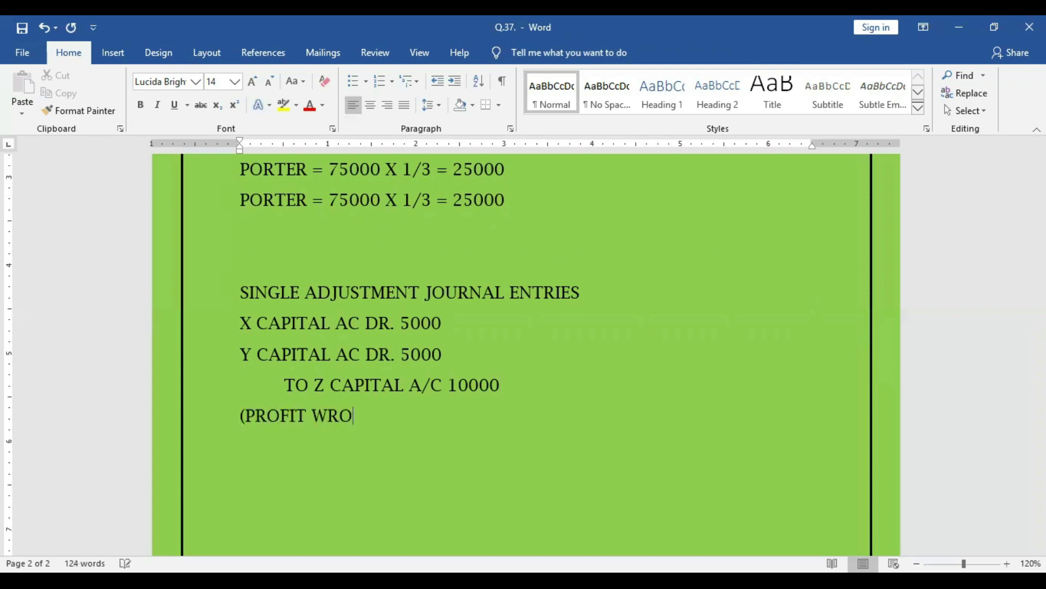
{"action": "type", "text": "NGLY DISTRIBU"}
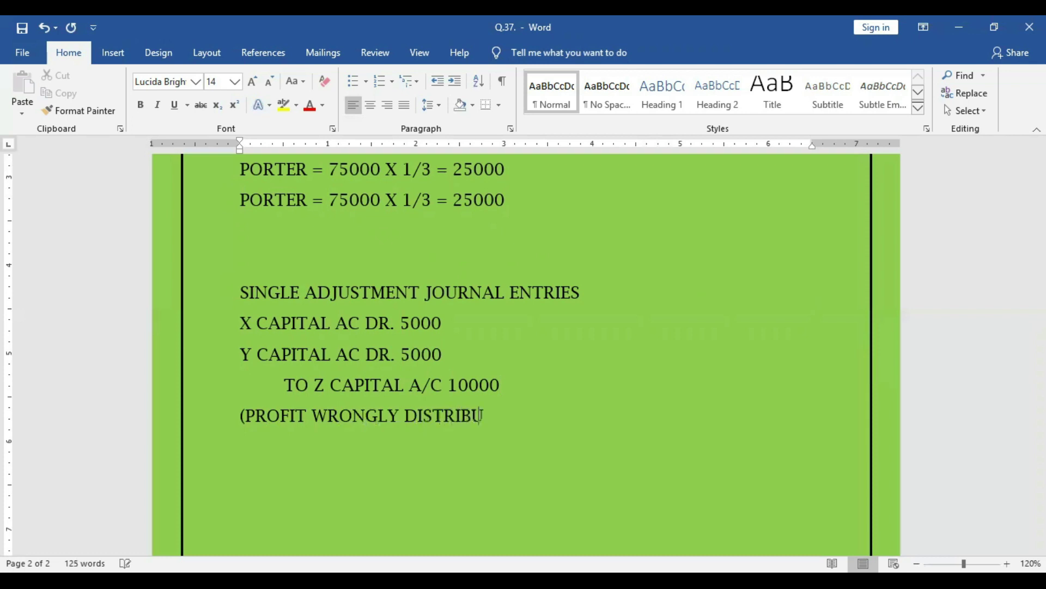
{"action": "type", "text": "TED BEING RE"}
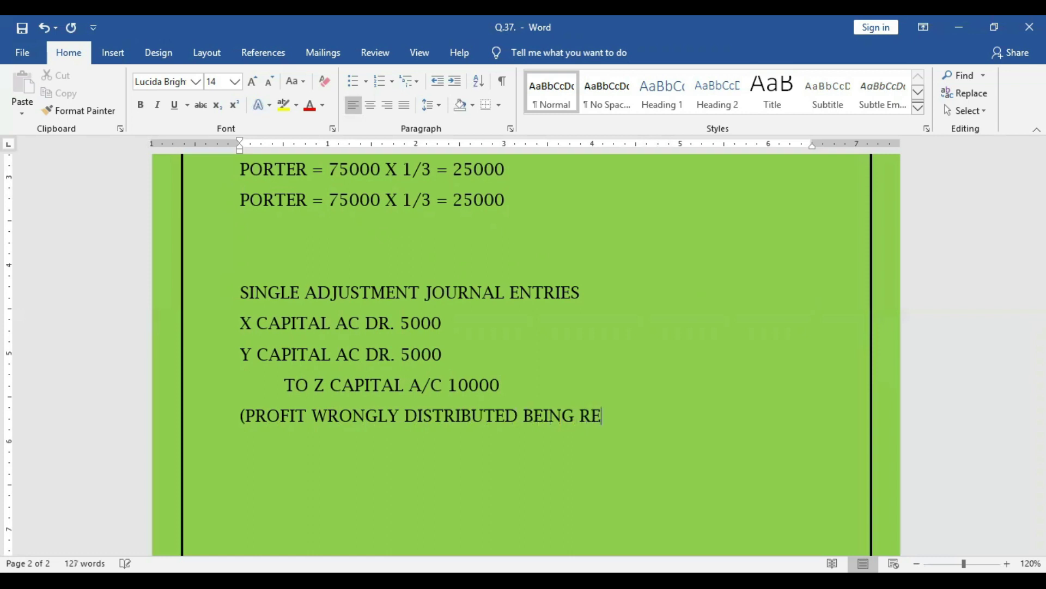
{"action": "type", "text": "CTIFIED NOW"}
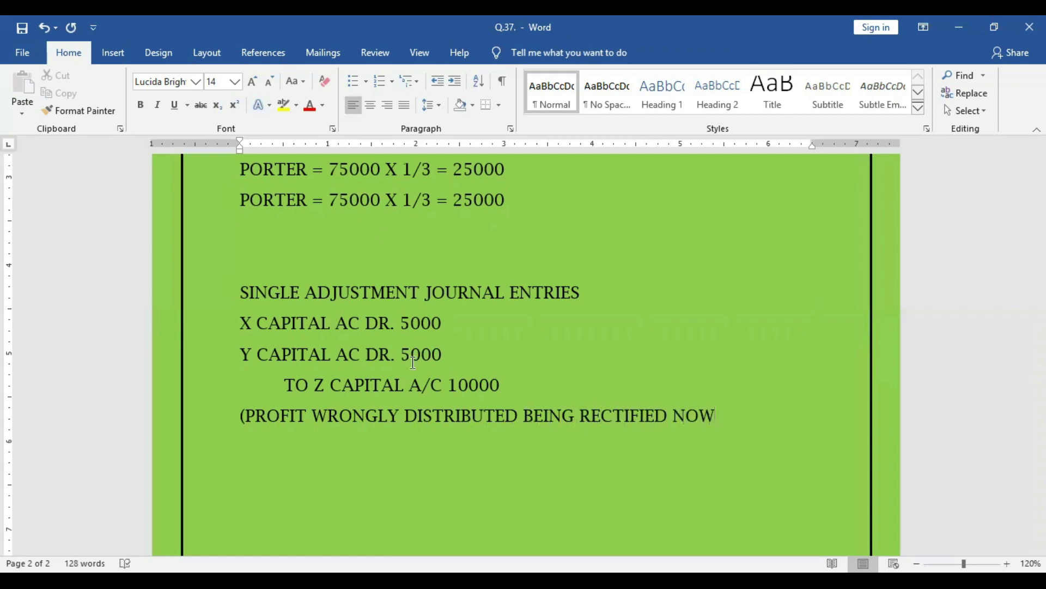
{"action": "type", "text": ")"}
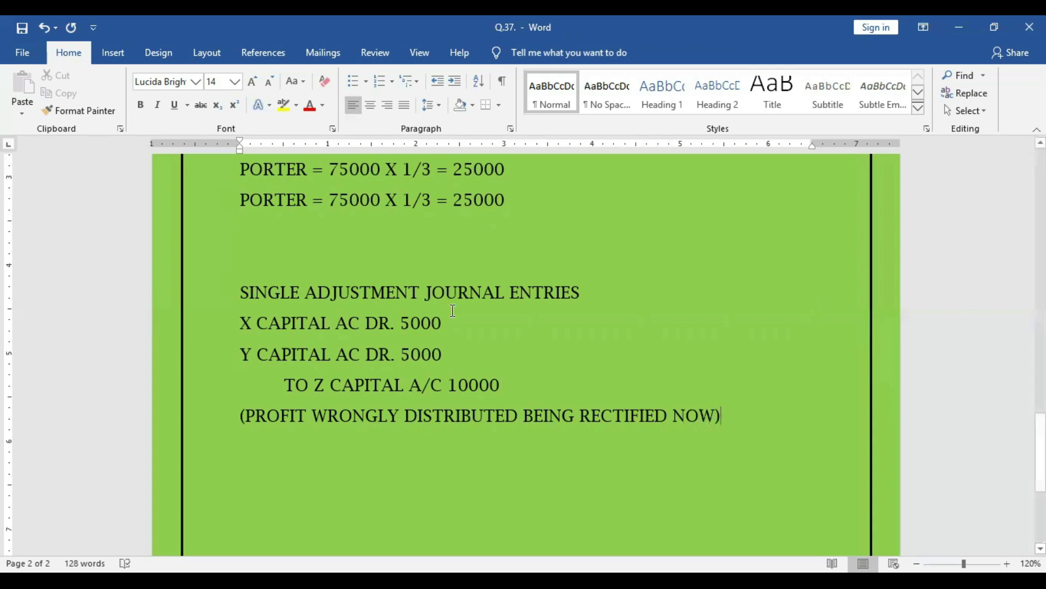
{"action": "scroll", "coordinate": [460, 329], "scroll_direction": "up", "scroll_amount": 5}
{"action": "scroll", "coordinate": [460, 332], "scroll_direction": "up", "scroll_amount": 10}
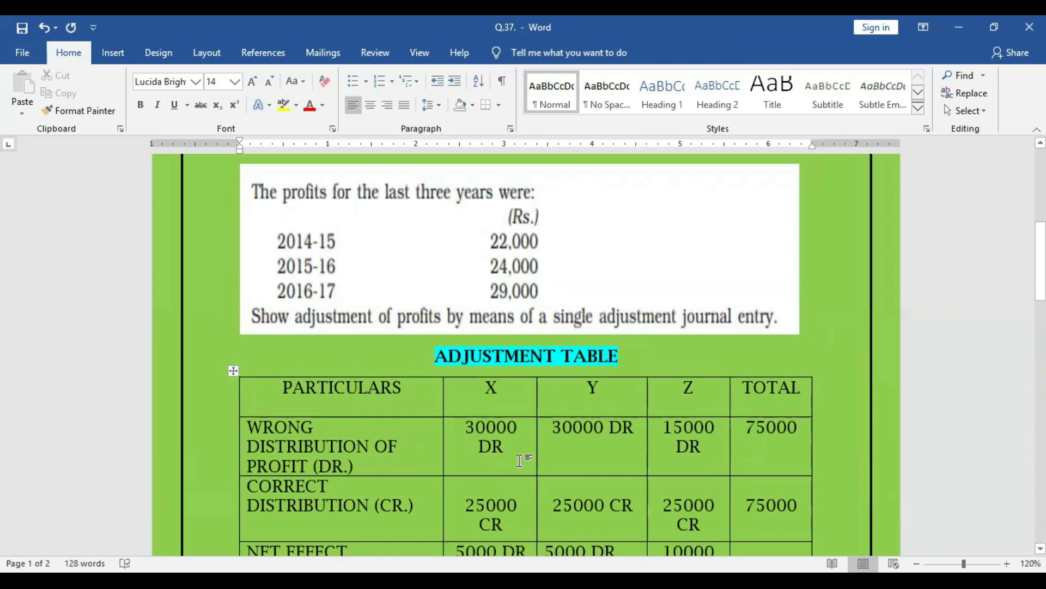
{"action": "scroll", "coordinate": [518, 452], "scroll_direction": "down", "scroll_amount": 3}
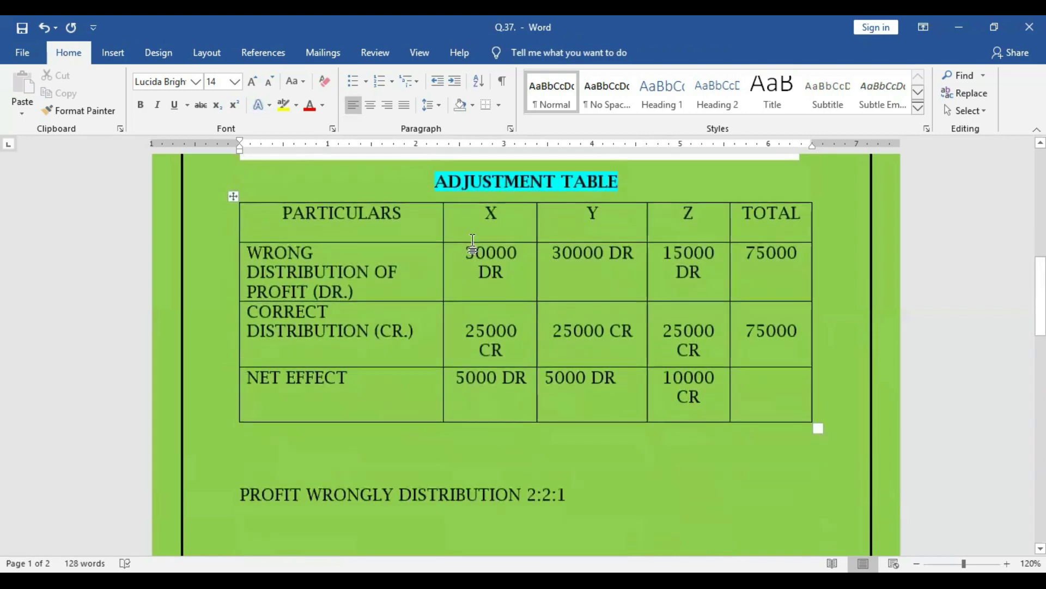
{"action": "left_click_drag", "start_coordinate": [468, 256], "coordinate": [519, 246]}
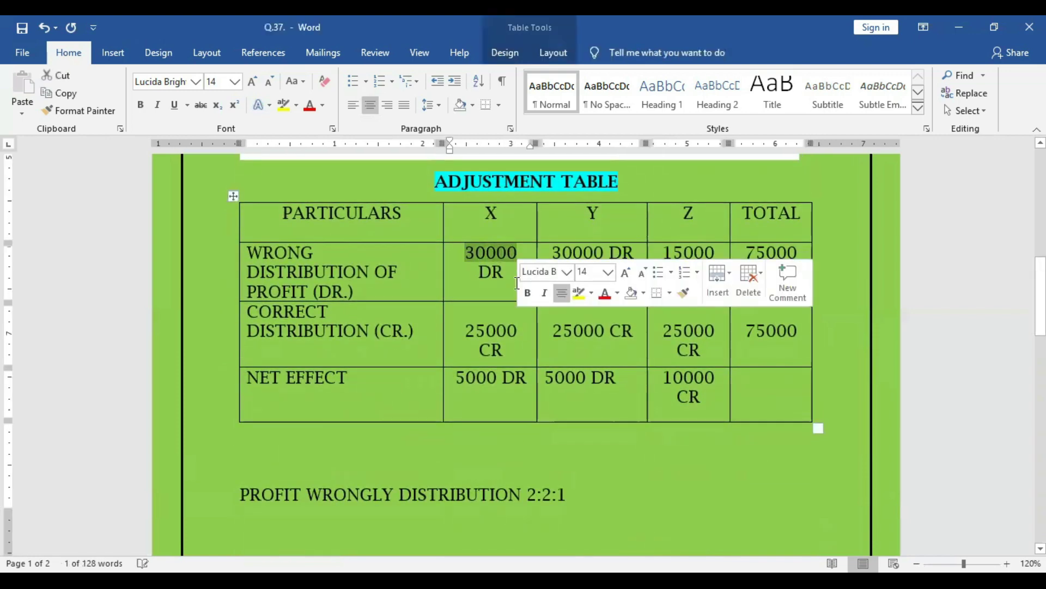
{"action": "left_click", "coordinate": [499, 331]}
{"action": "left_click_drag", "start_coordinate": [498, 331], "coordinate": [535, 326]}
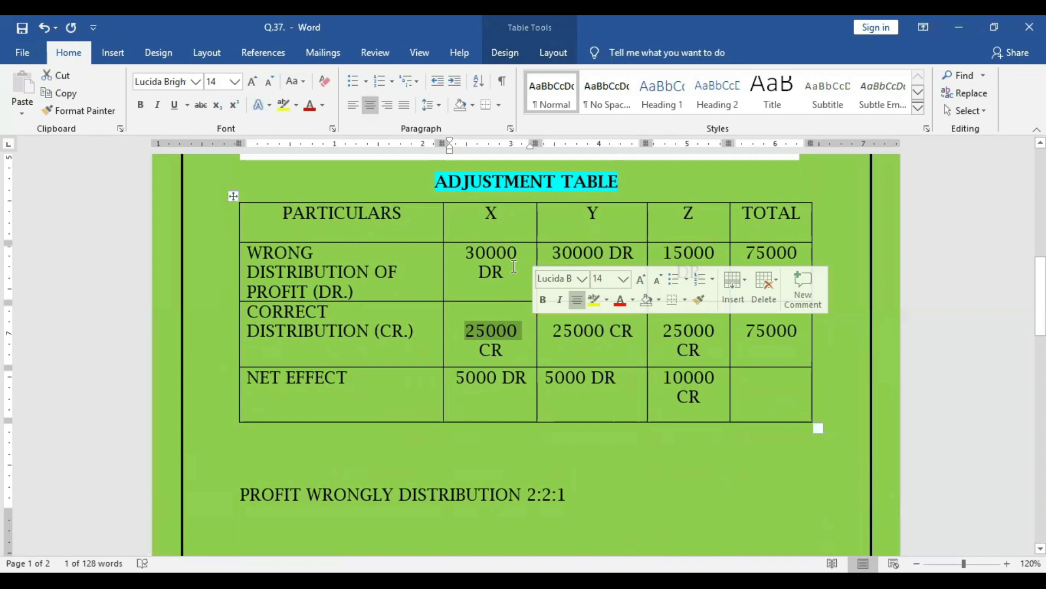
{"action": "left_click_drag", "start_coordinate": [518, 253], "coordinate": [460, 255]}
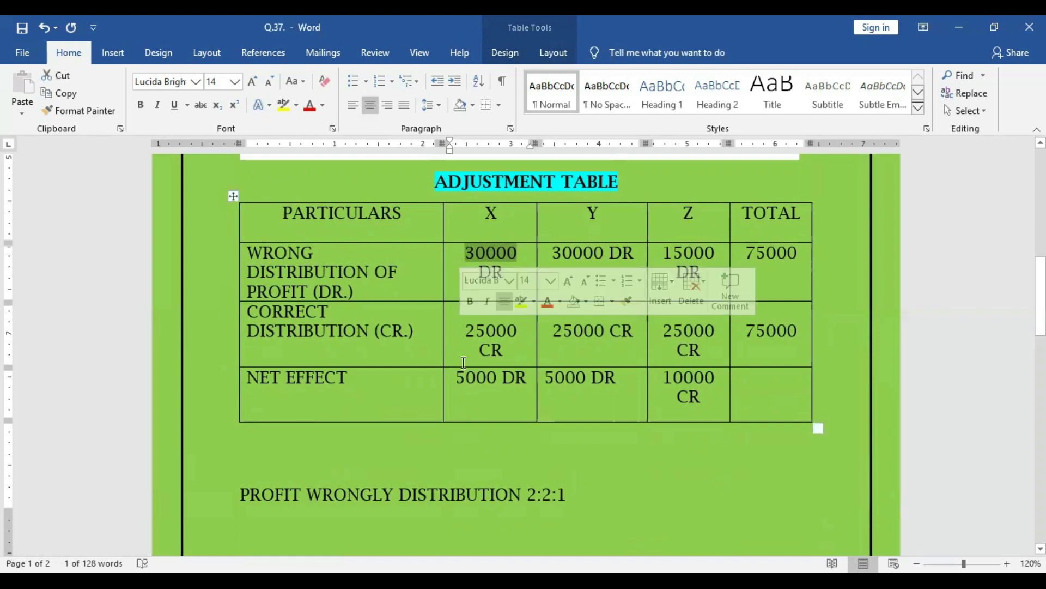
{"action": "scroll", "coordinate": [482, 407], "scroll_direction": "down", "scroll_amount": 3}
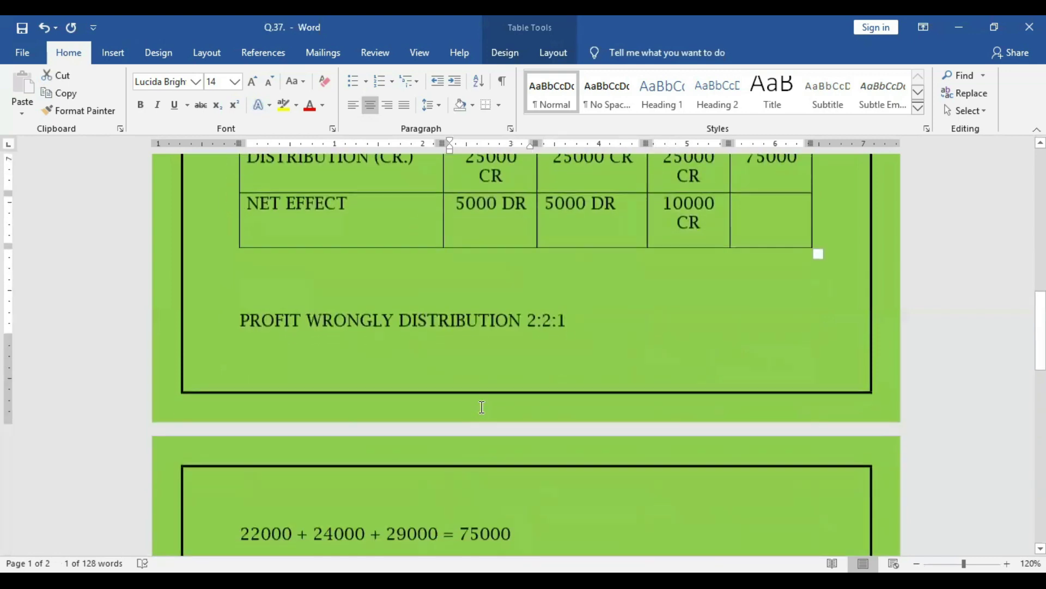
{"action": "scroll", "coordinate": [477, 234], "scroll_direction": "up", "scroll_amount": 1}
{"action": "scroll", "coordinate": [478, 234], "scroll_direction": "up", "scroll_amount": 3}
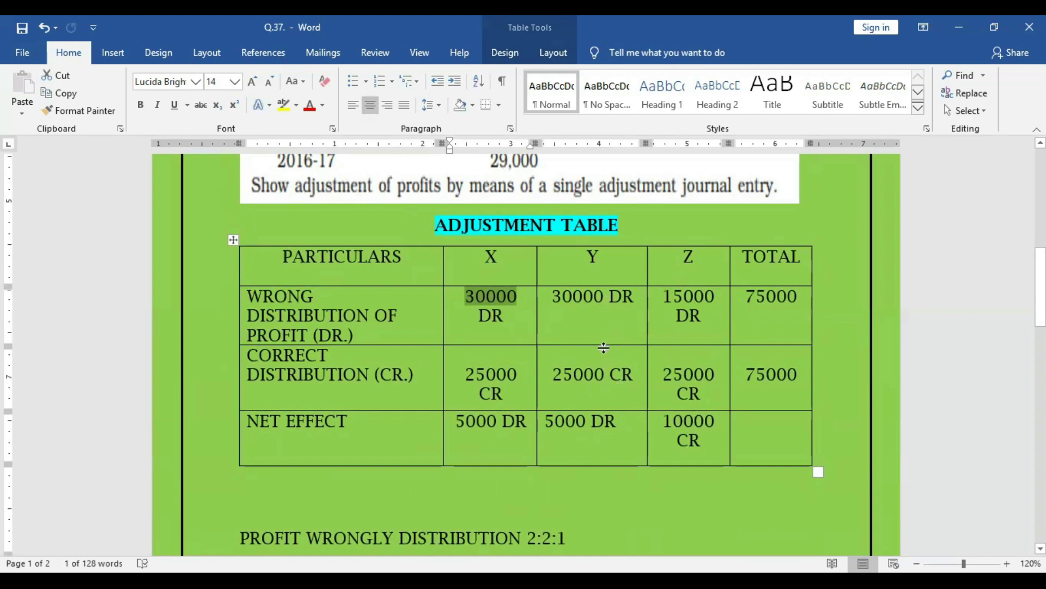
{"action": "left_click_drag", "start_coordinate": [604, 374], "coordinate": [635, 372]}
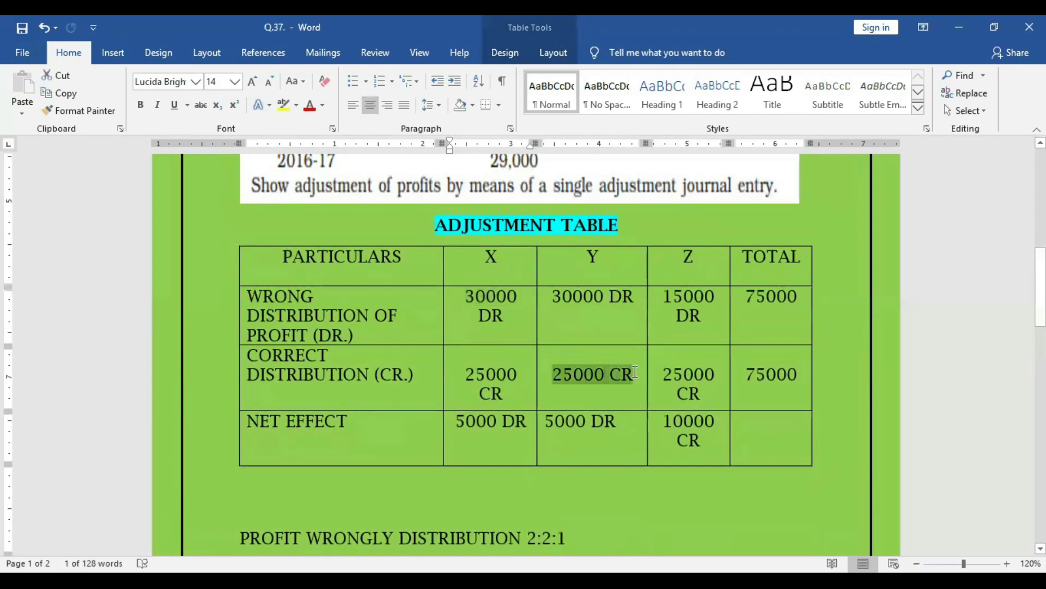
{"action": "left_click_drag", "start_coordinate": [548, 299], "coordinate": [630, 296]}
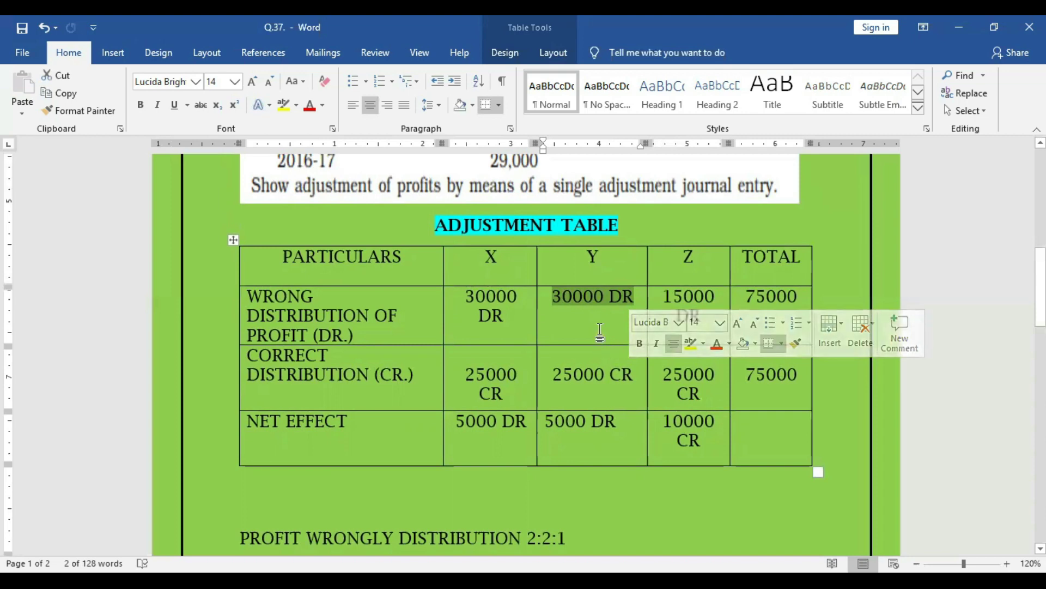
{"action": "scroll", "coordinate": [601, 331], "scroll_direction": "down", "scroll_amount": 3}
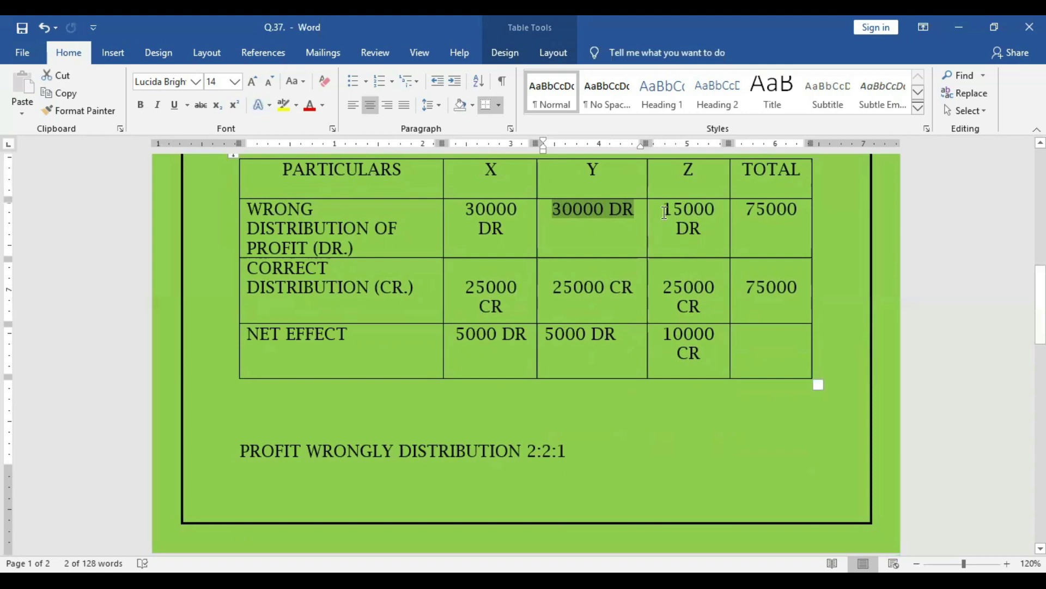
{"action": "left_click_drag", "start_coordinate": [664, 211], "coordinate": [721, 204]}
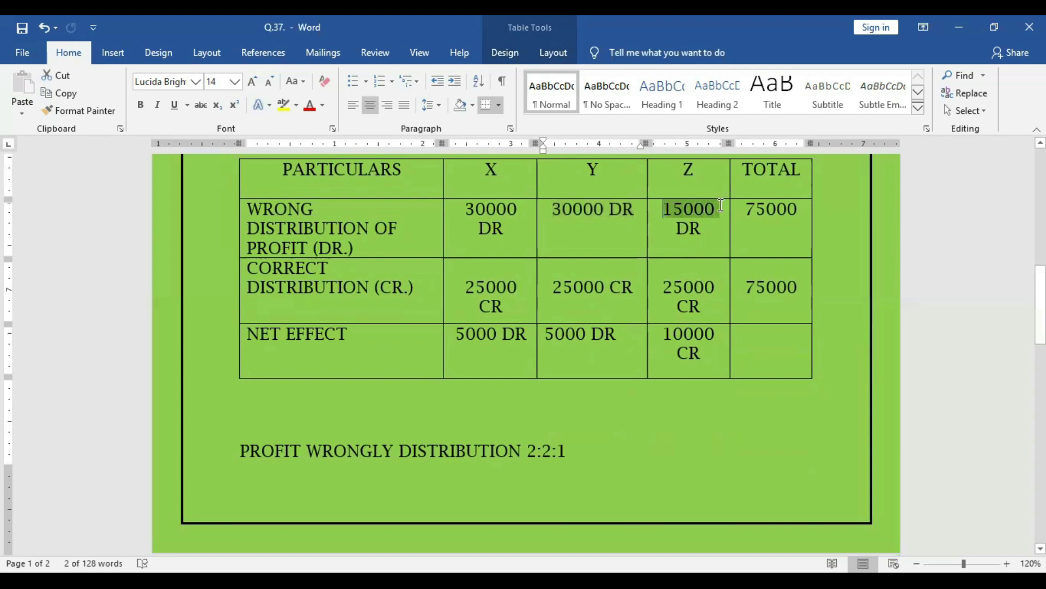
{"action": "left_click", "coordinate": [716, 363]}
Select from the SINGLE ADJUSTMENT JOURNAL ENTRIES heading down to the '(PROFIT WRONGLY DISTRIBUTED…)' narration.
{"action": "scroll", "coordinate": [381, 477], "scroll_direction": "down", "scroll_amount": 12}
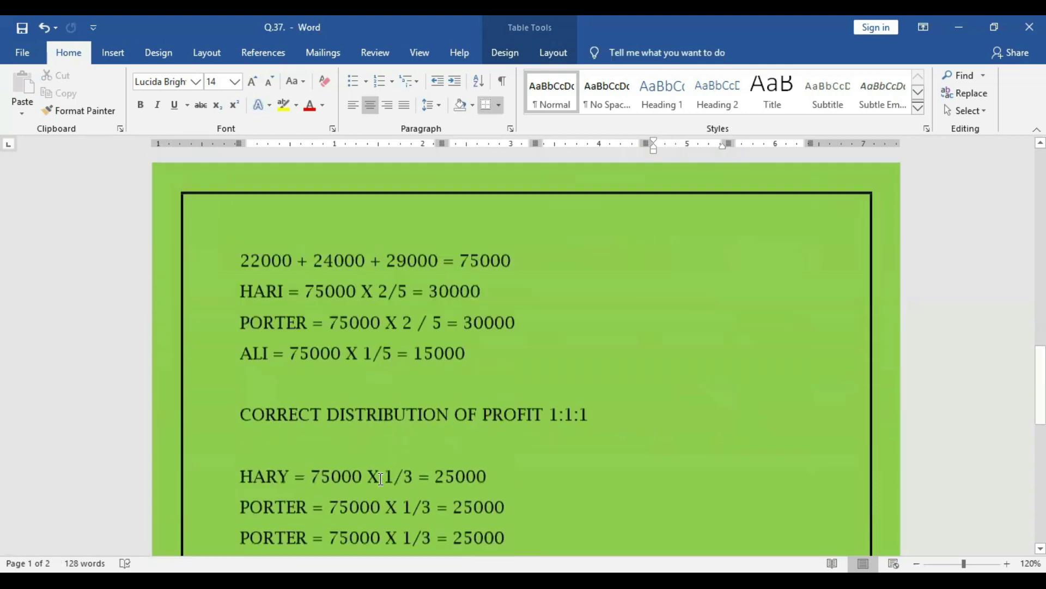
{"action": "scroll", "coordinate": [381, 474], "scroll_direction": "down", "scroll_amount": 3}
{"action": "scroll", "coordinate": [384, 474], "scroll_direction": "up", "scroll_amount": 3}
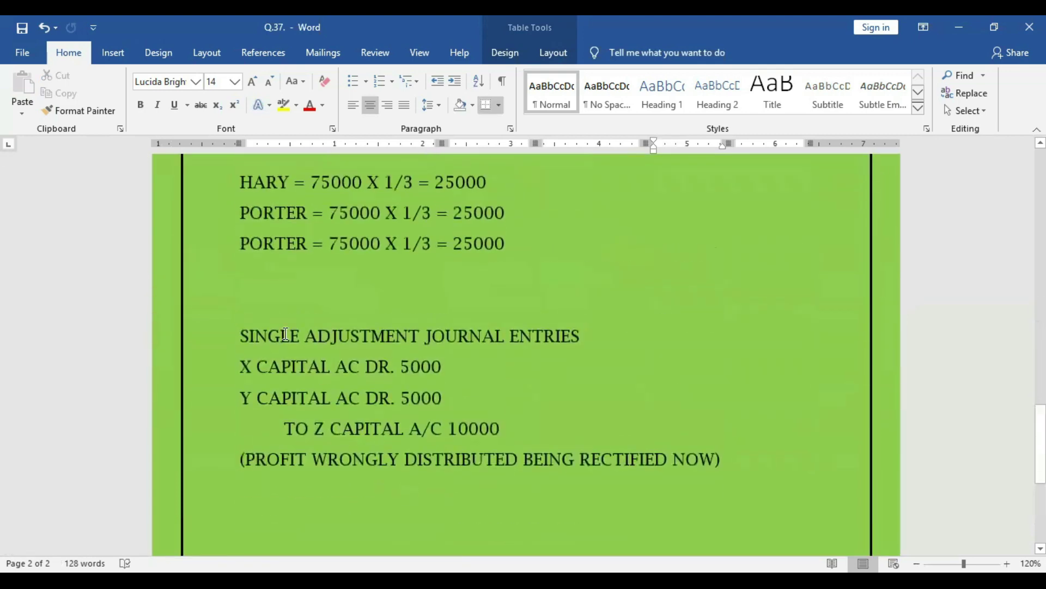
{"action": "left_click_drag", "start_coordinate": [242, 338], "coordinate": [734, 469]}
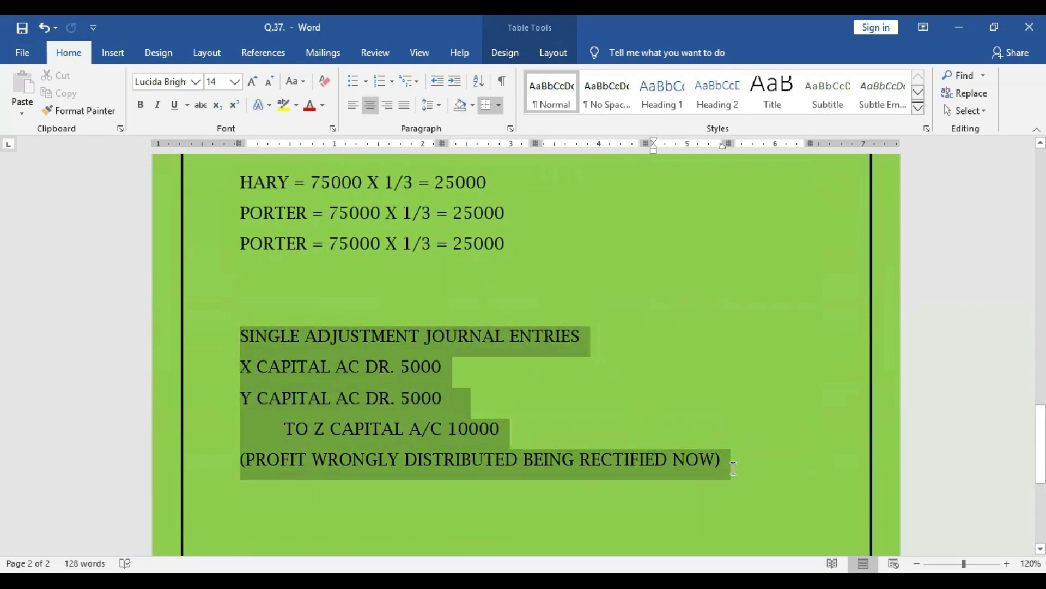